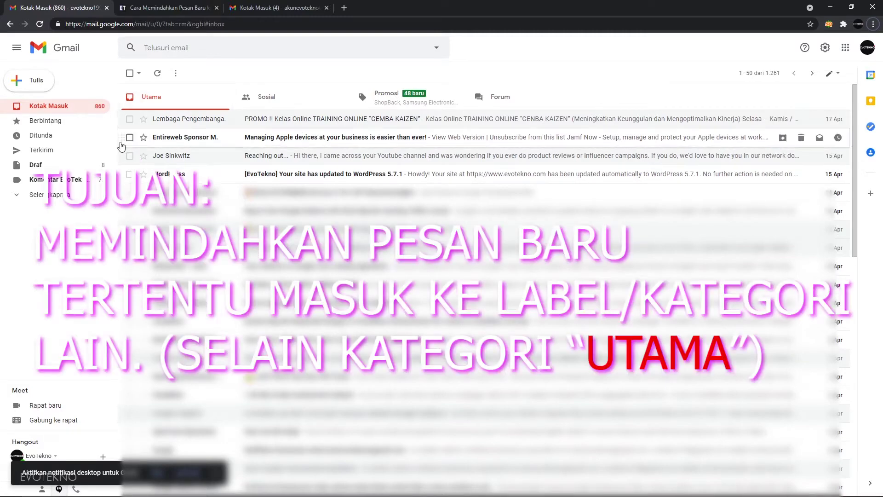
Skim the filter tutorial article, then expand Gmail's full label list, including Komentar EvoTekno.
click(176, 7)
scroll(439, 314, down, 20)
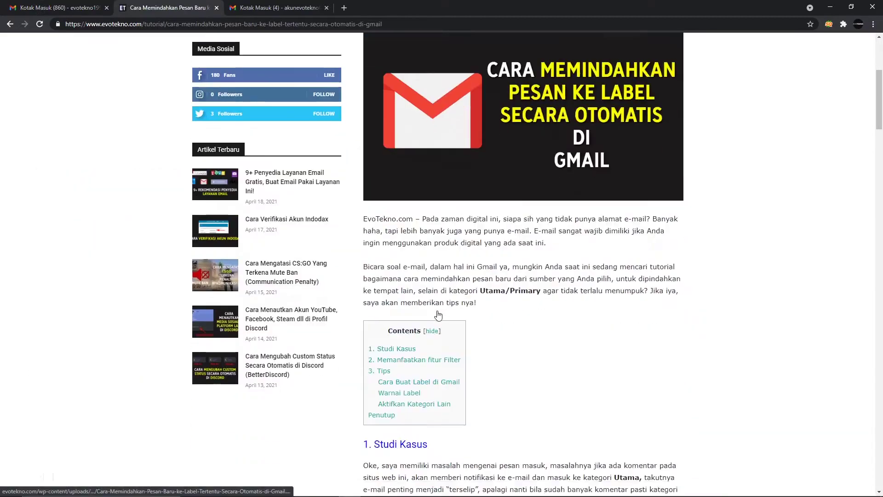
scroll(439, 314, up, 5)
scroll(440, 315, down, 14)
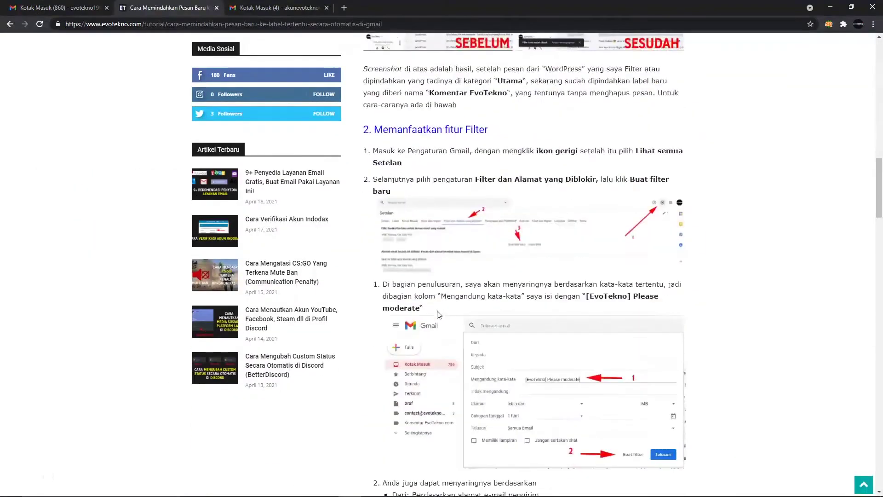
scroll(439, 315, down, 3)
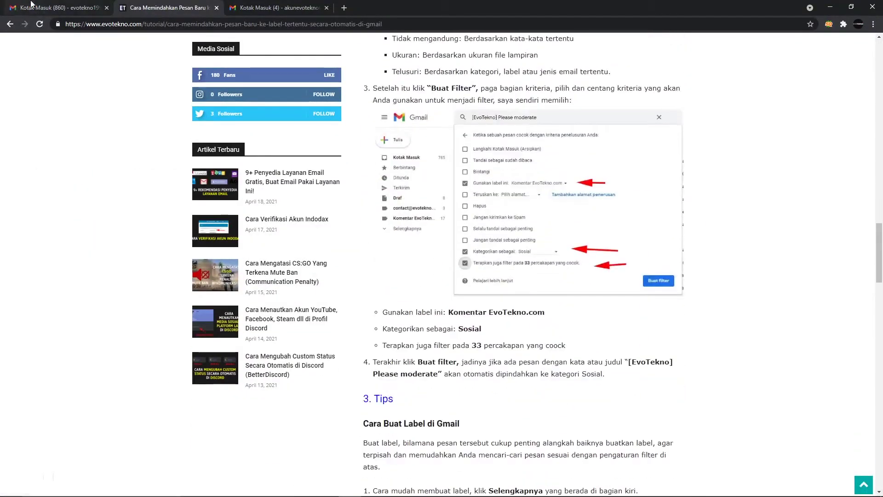
click(56, 7)
click(43, 197)
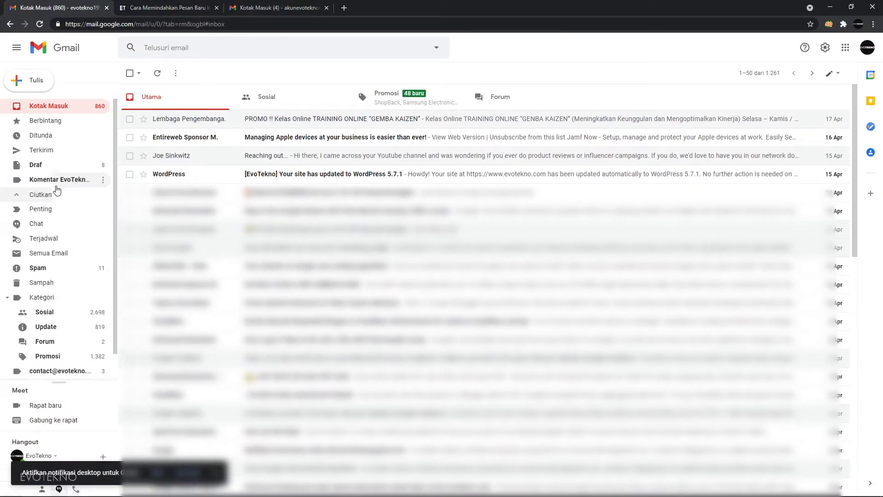
click(56, 189)
click(73, 183)
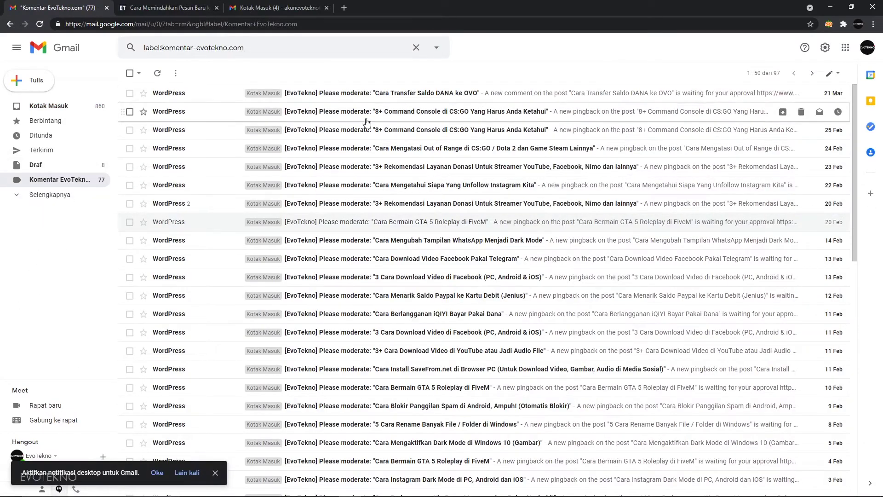
drag(245, 49, 201, 48)
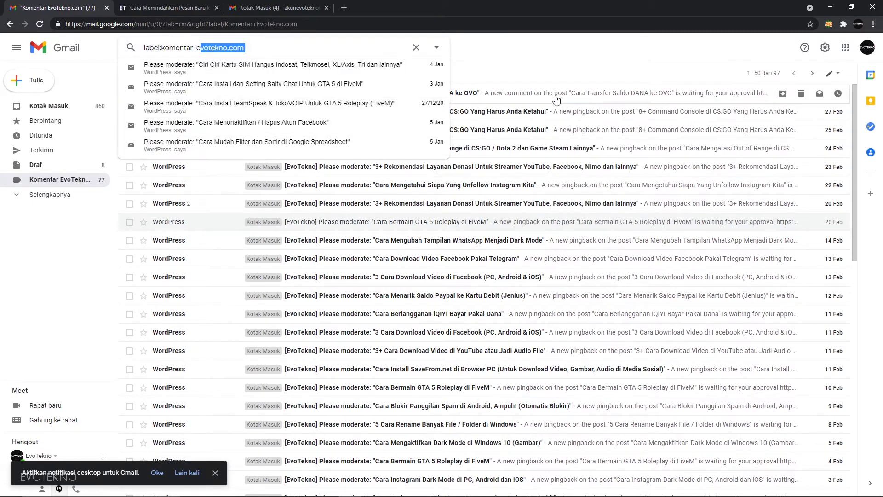
click(553, 69)
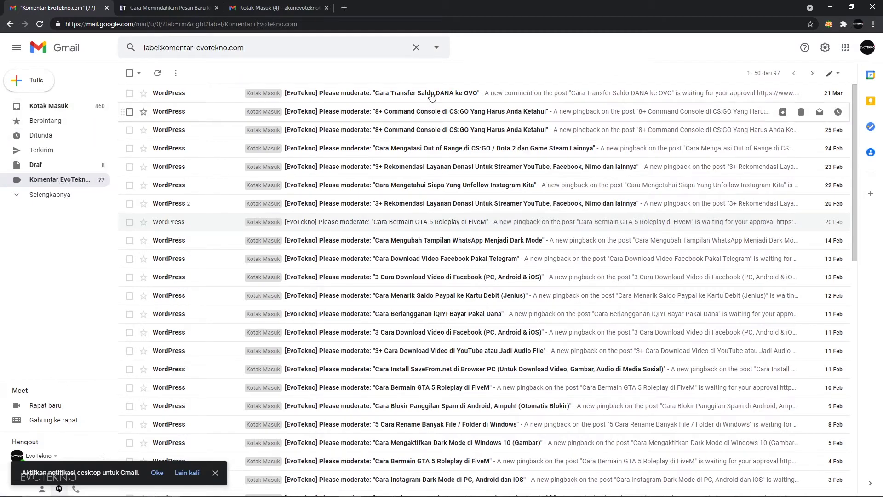
scroll(364, 230, down, 4)
scroll(361, 247, up, 4)
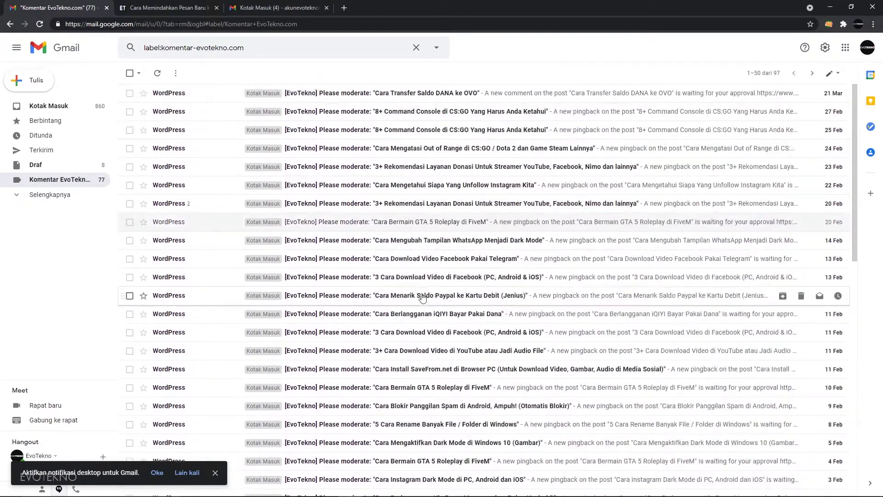
click(52, 107)
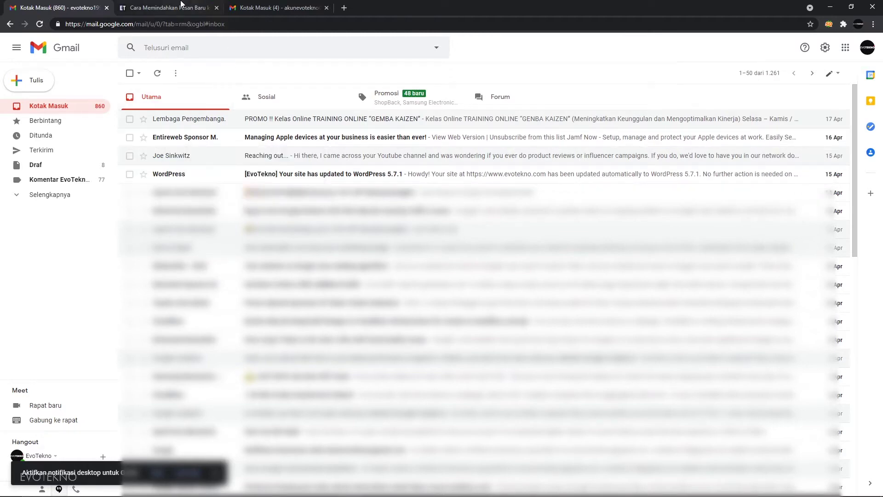
Scroll through the tutorial's filter-criteria section and highlight the 'Mengandung kata-kata' criterion.
click(165, 8)
scroll(357, 298, down, 10)
scroll(357, 297, down, 15)
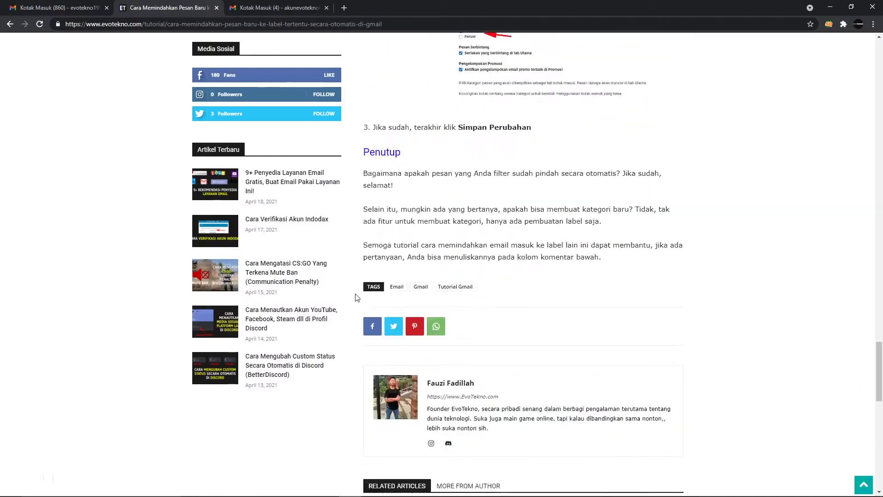
scroll(357, 298, up, 17)
scroll(357, 298, up, 11)
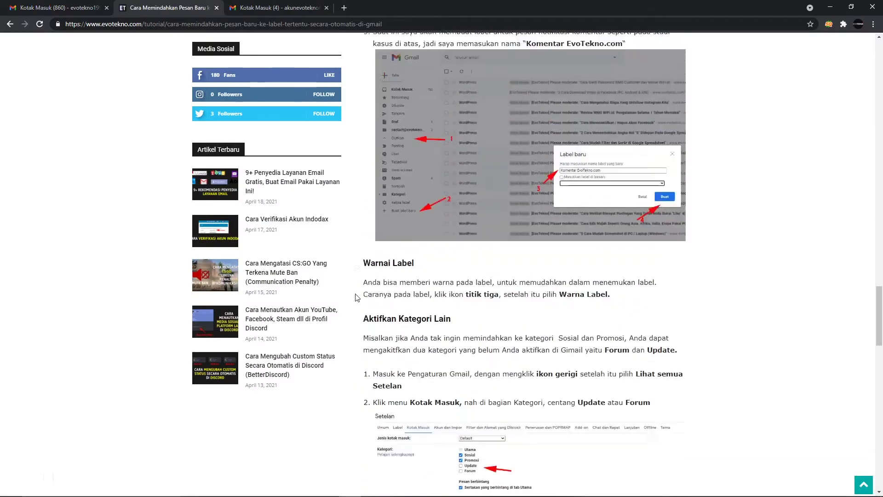
scroll(399, 342, up, 15)
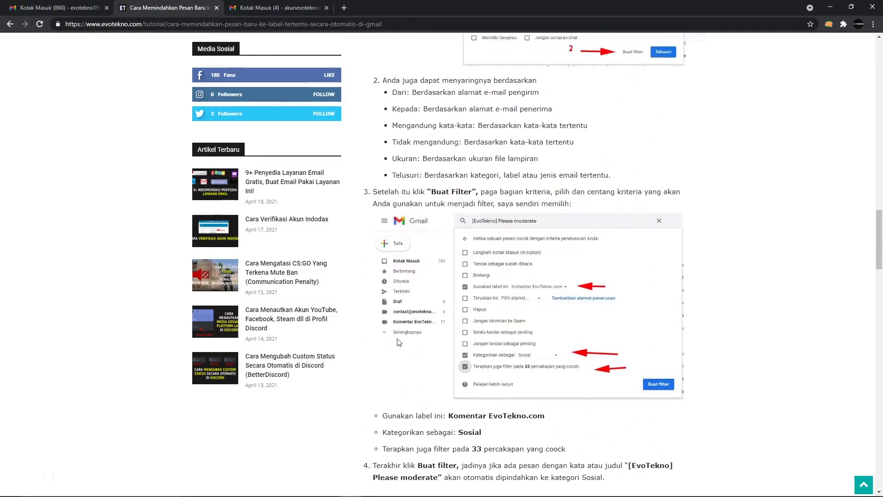
scroll(400, 342, up, 6)
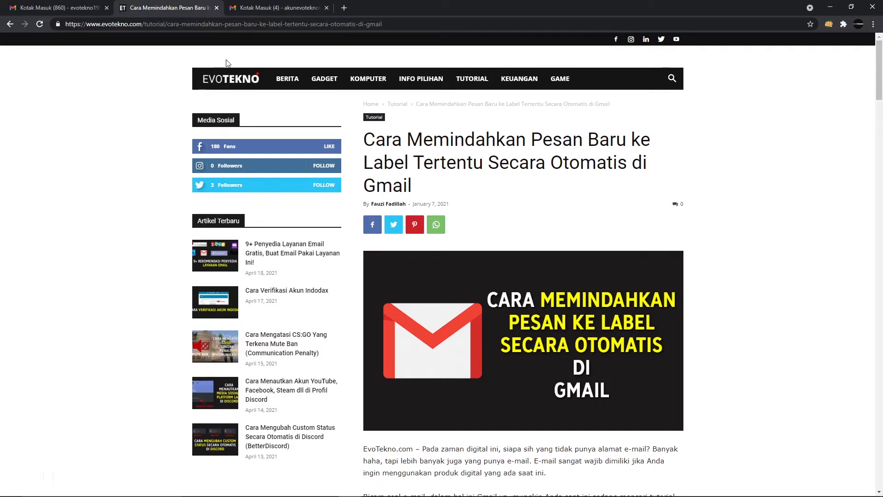
scroll(216, 141, down, 2)
scroll(476, 199, down, 15)
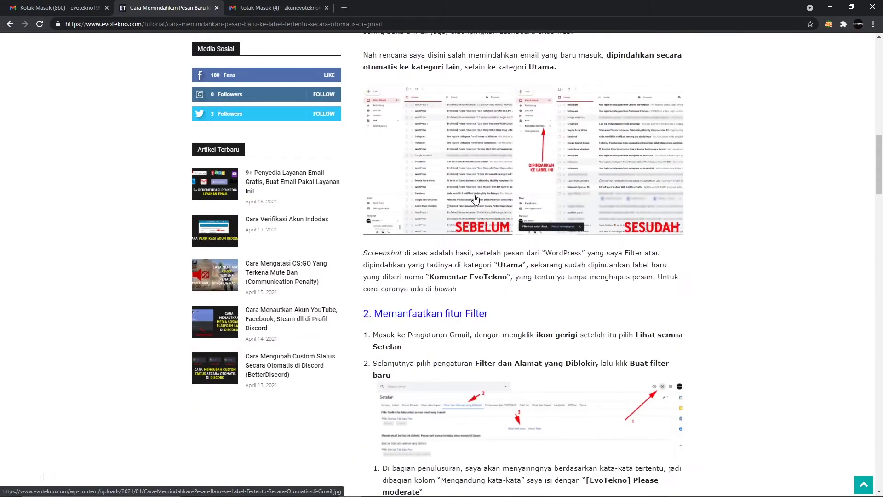
scroll(475, 199, down, 15)
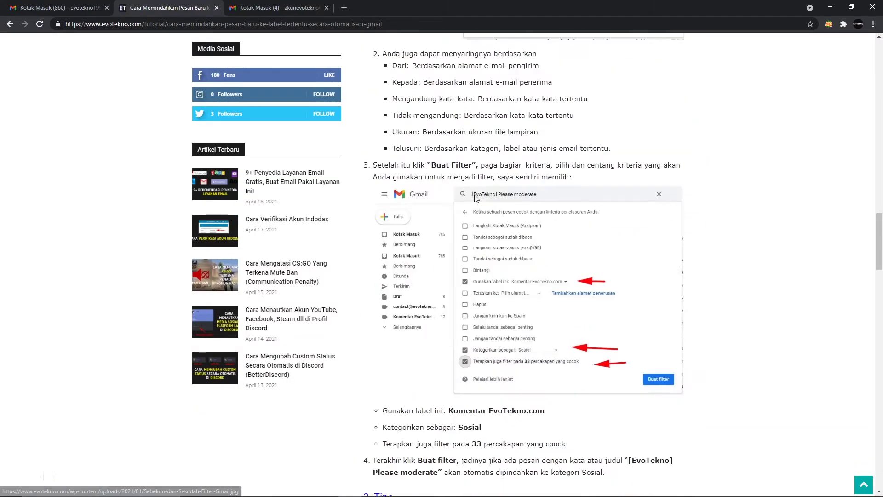
scroll(475, 199, down, 6)
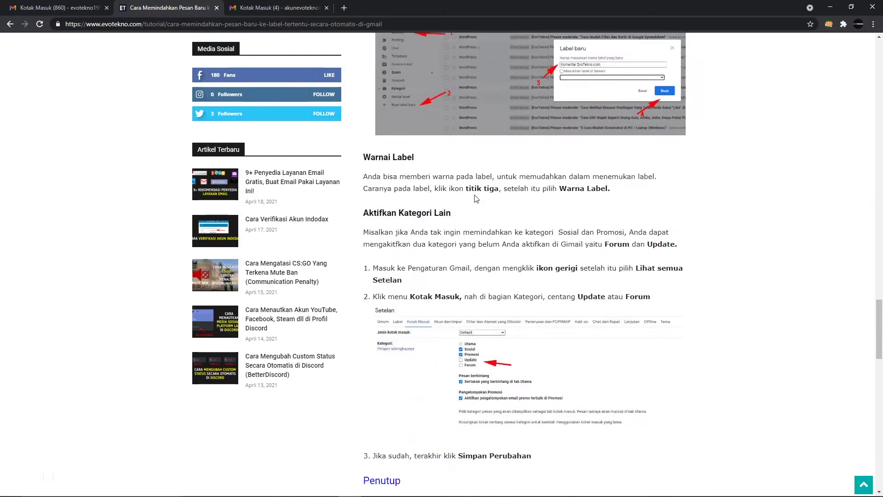
scroll(475, 199, up, 11)
scroll(477, 199, up, 9)
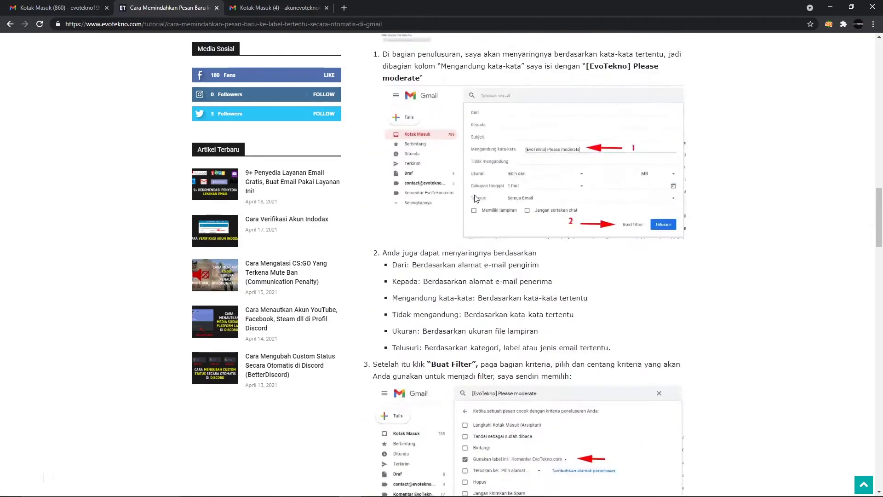
scroll(476, 199, down, 3)
scroll(476, 199, down, 20)
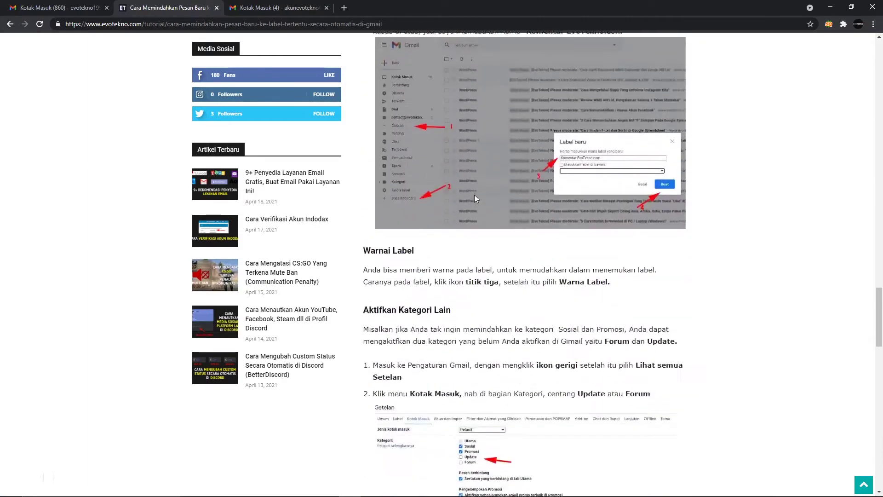
scroll(476, 199, up, 9)
scroll(474, 196, up, 10)
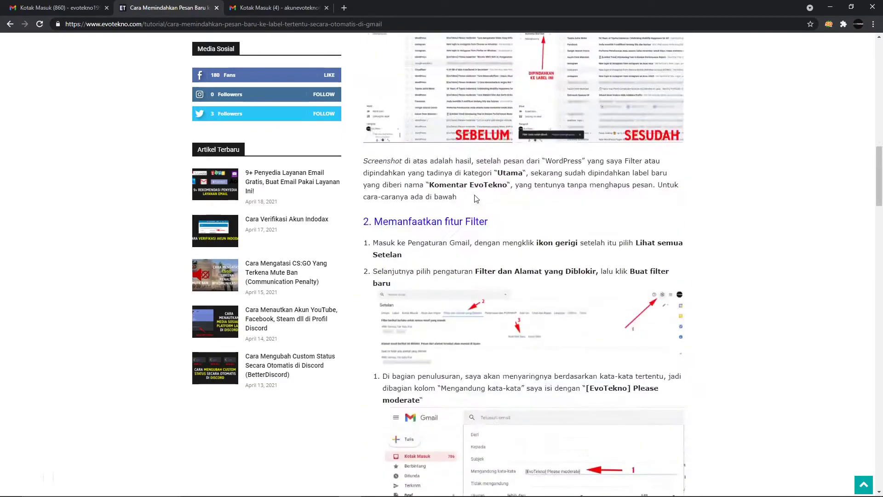
scroll(474, 195, down, 4)
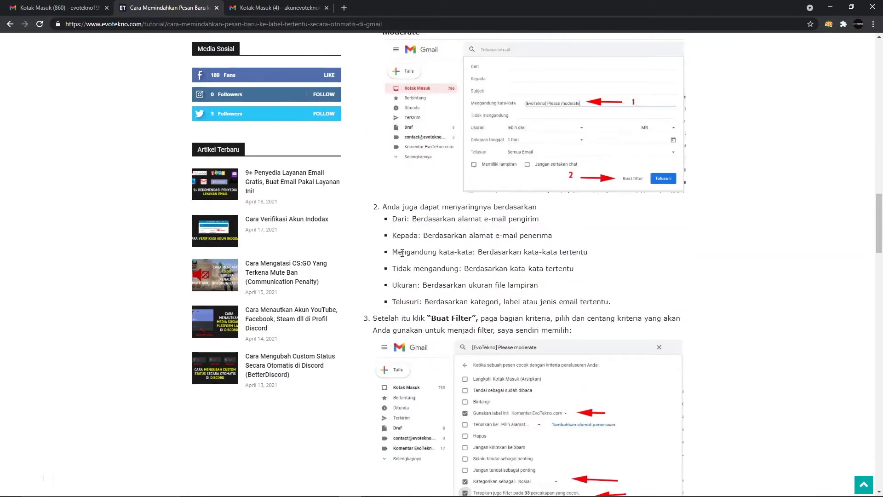
drag(394, 253, 474, 253)
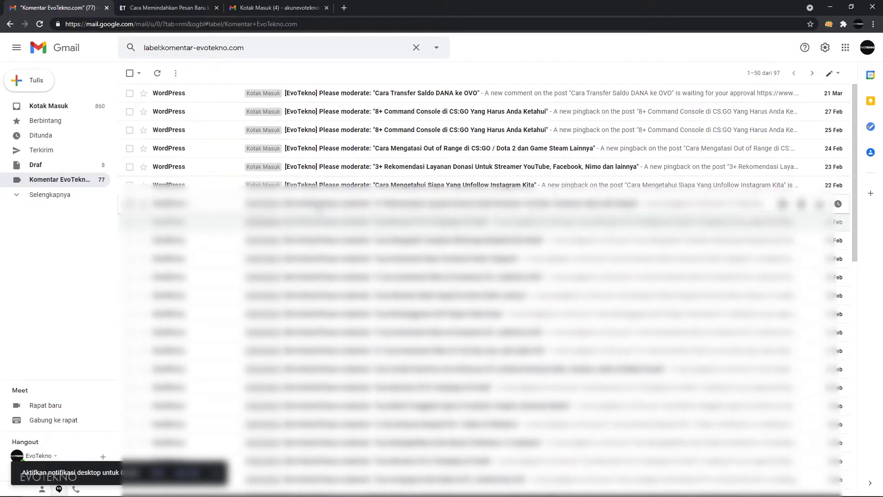
Browse the Komentar EvoTekno messages, then switch to the second account's Kotak Masuk (4) inbox.
scroll(319, 210, down, 4)
scroll(320, 209, up, 4)
scroll(325, 207, down, 4)
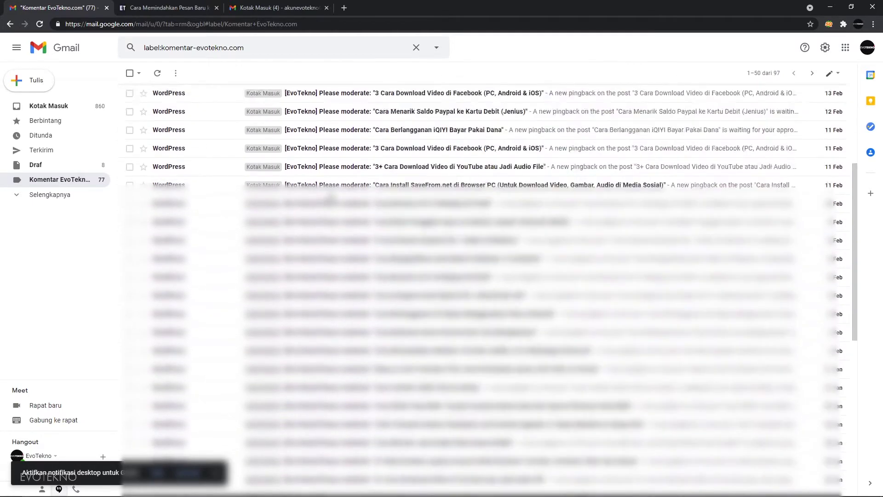
scroll(325, 207, up, 4)
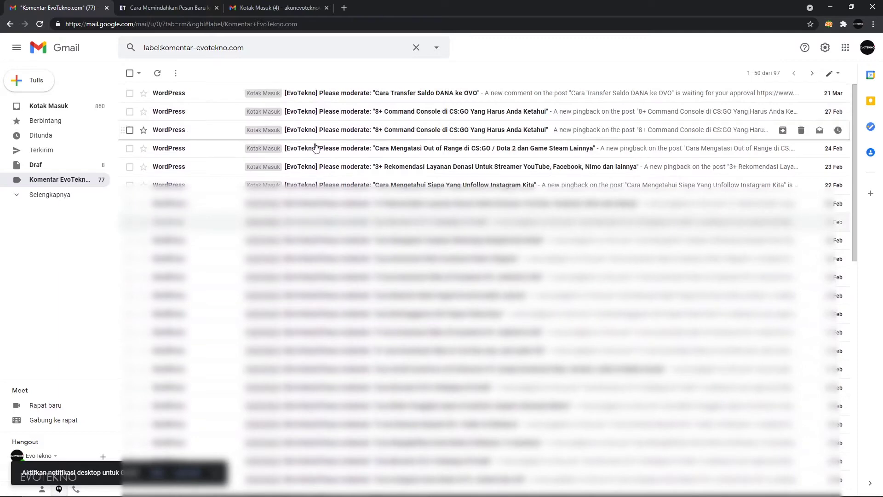
scroll(341, 265, down, 10)
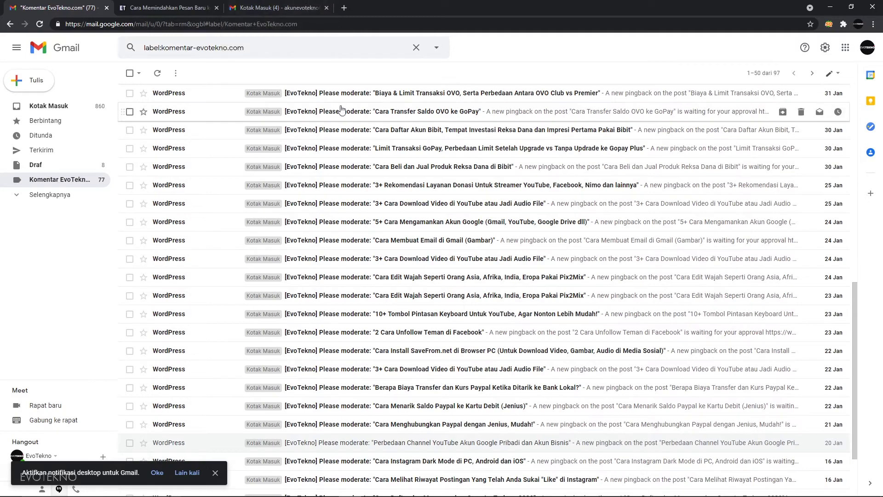
scroll(341, 110, up, 10)
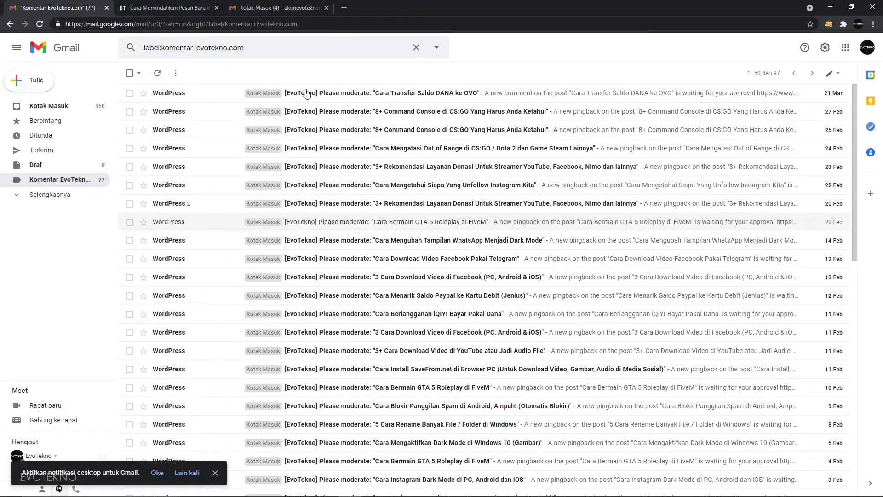
click(269, 4)
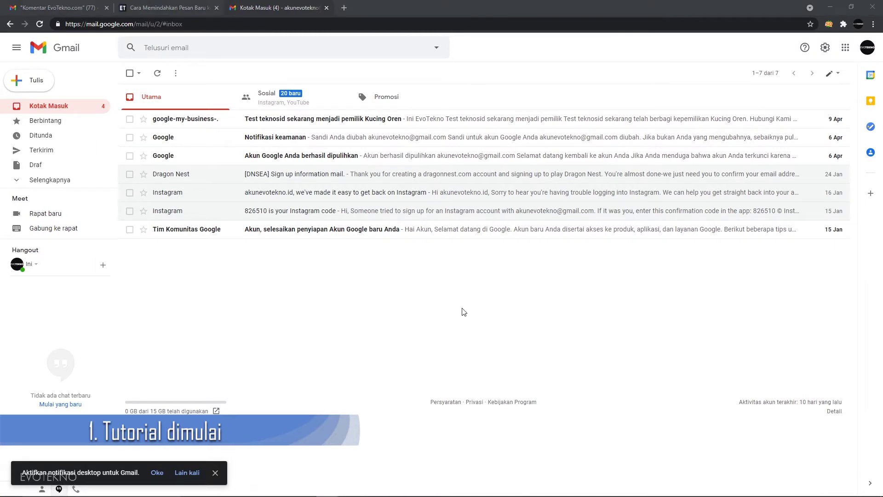
Reposition the second Gmail window, read the tutorial's label-creation tips, then return to the inbox.
key(alt+Tab)
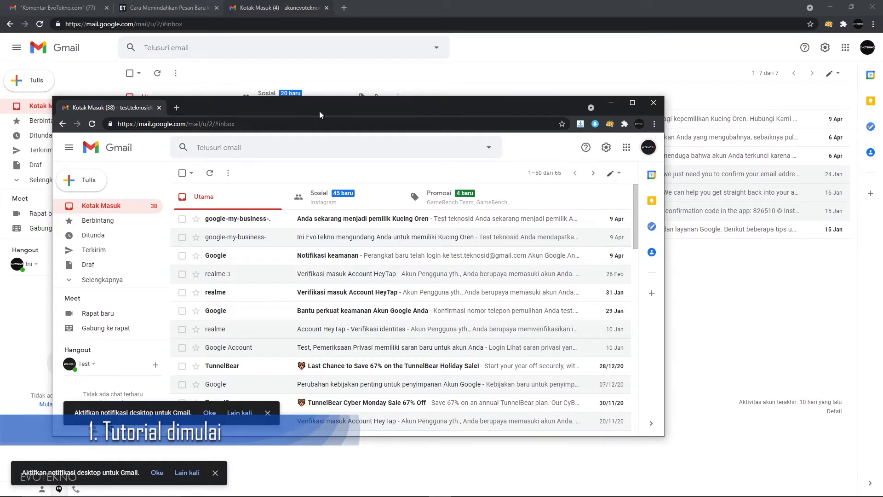
drag(319, 111, 429, 276)
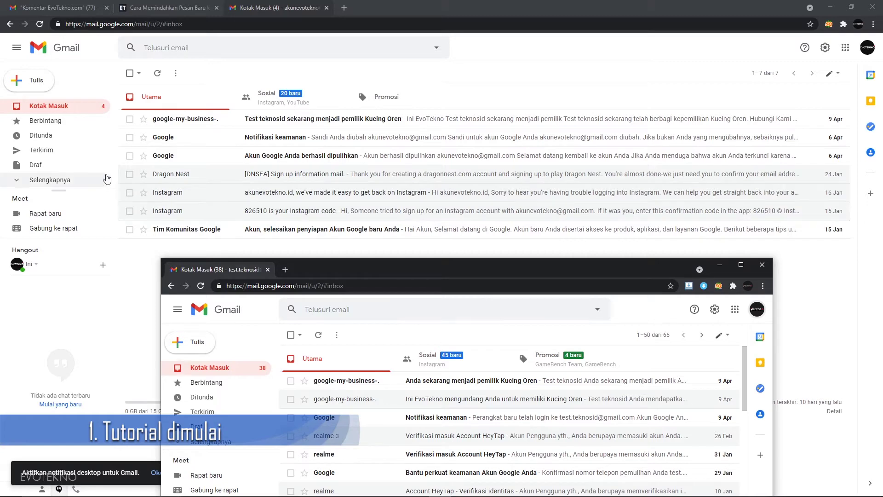
click(170, 6)
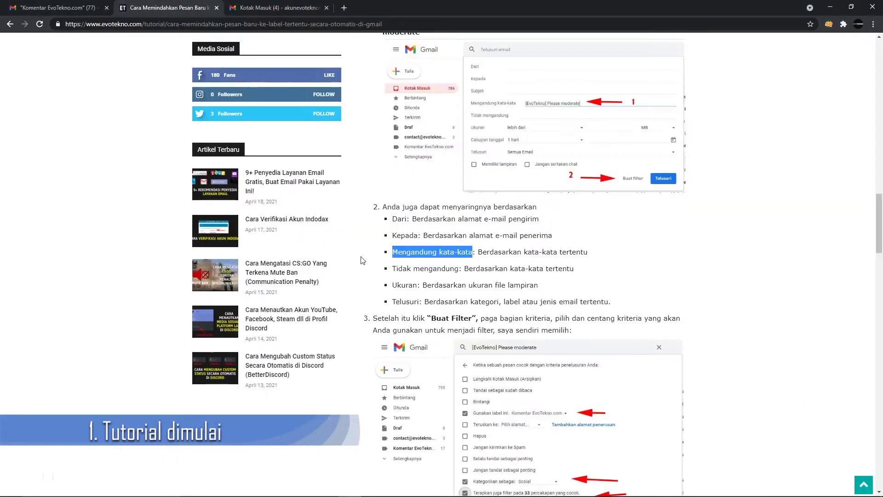
scroll(362, 259, down, 12)
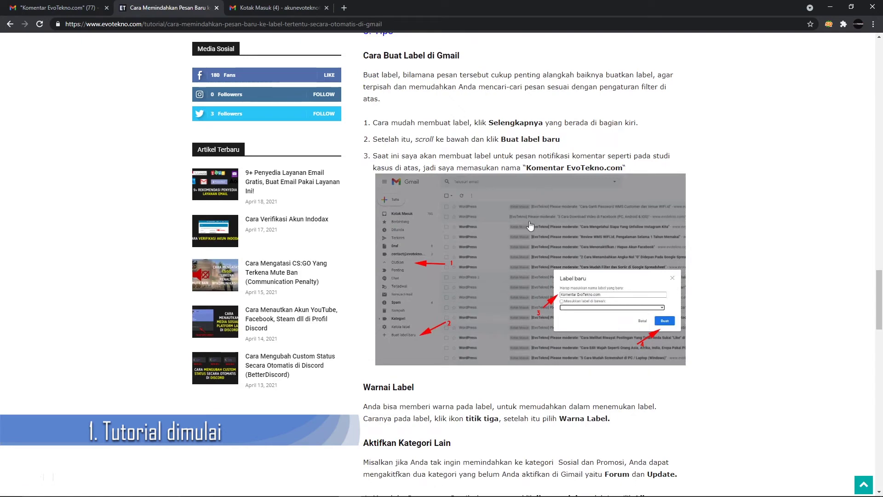
click(313, 6)
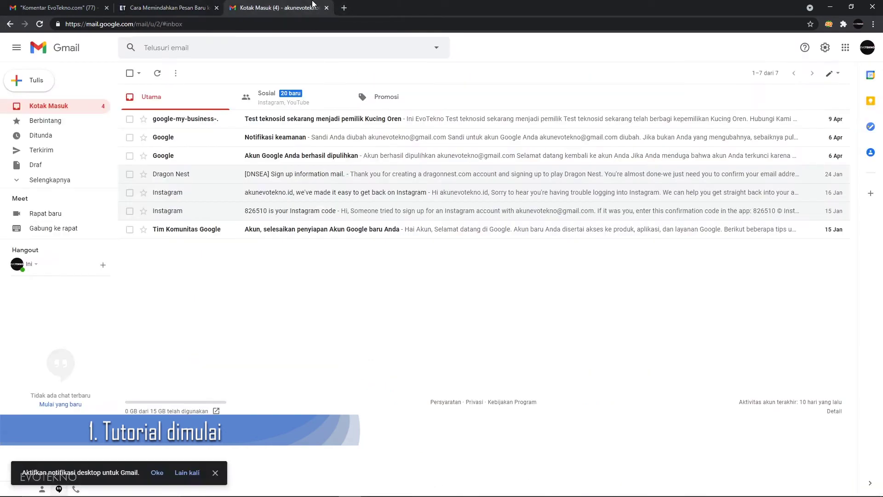
Expand the sidebar's full mailbox list and start a new label via Buat label baru.
click(53, 180)
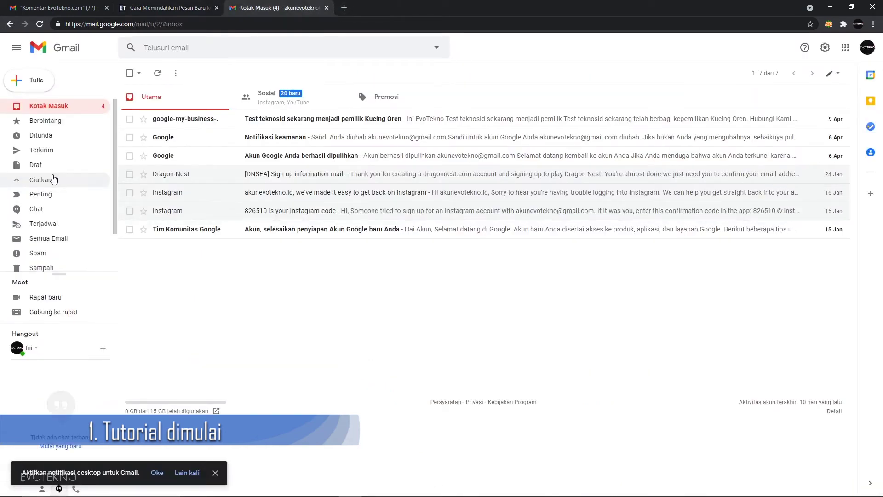
scroll(58, 218, down, 1)
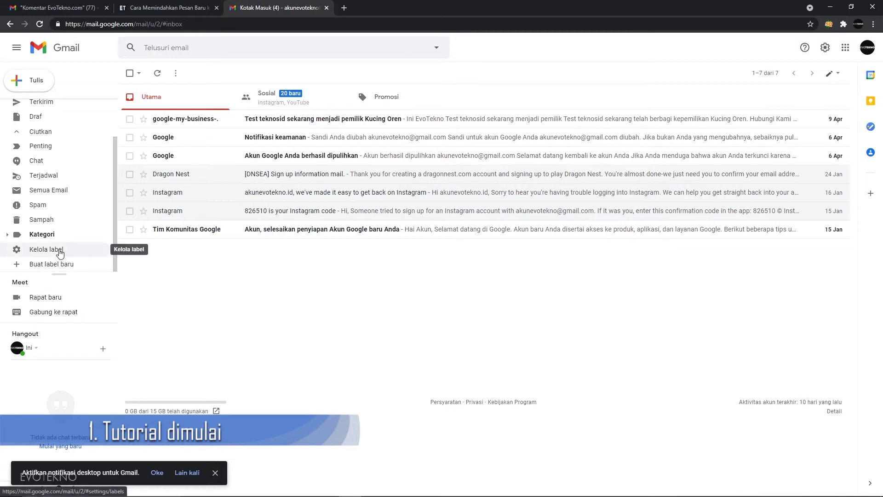
click(56, 266)
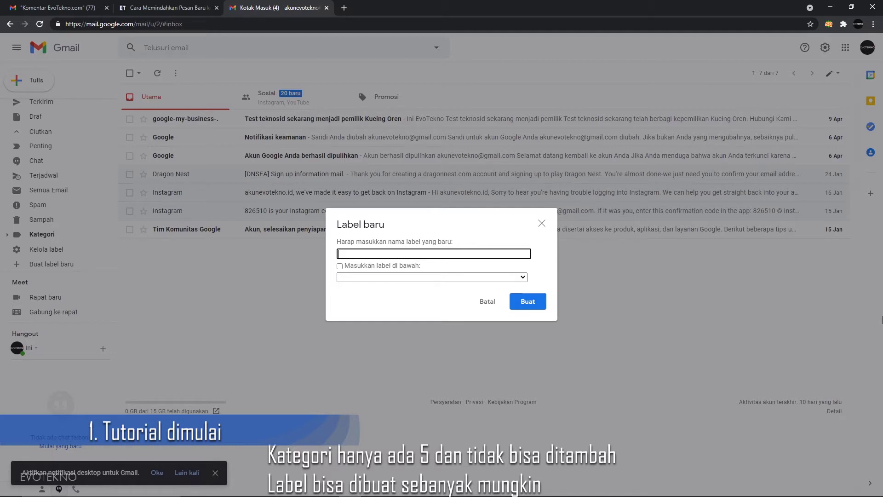
Create the top-level label 'Si Teknos ID', leaving 'Masukkan label di bawah' unchecked.
text(Si Teknos ID)
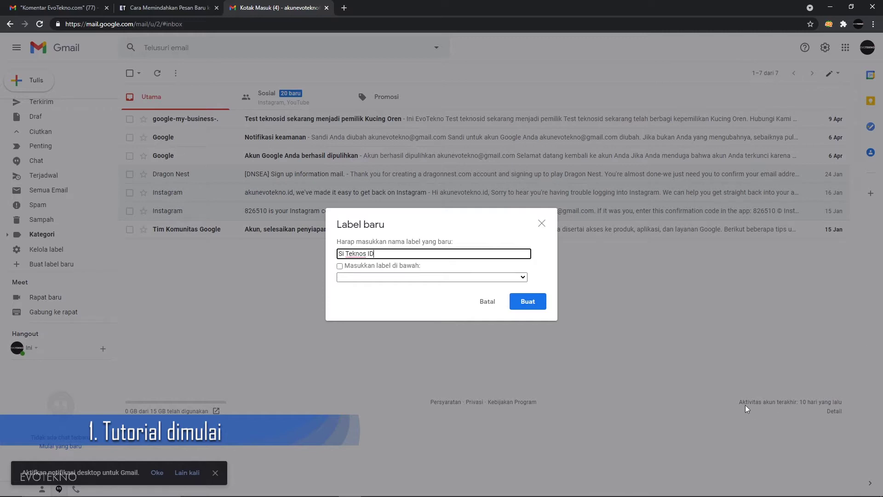
click(471, 278)
click(472, 281)
click(385, 267)
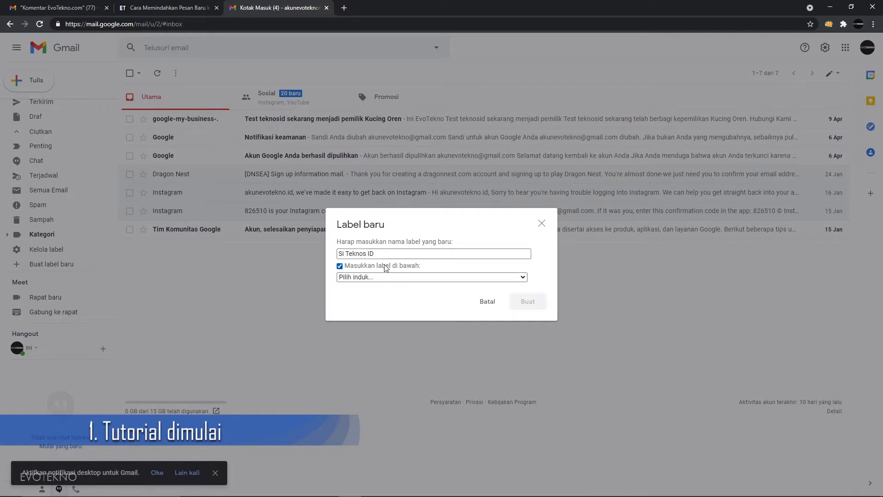
click(384, 266)
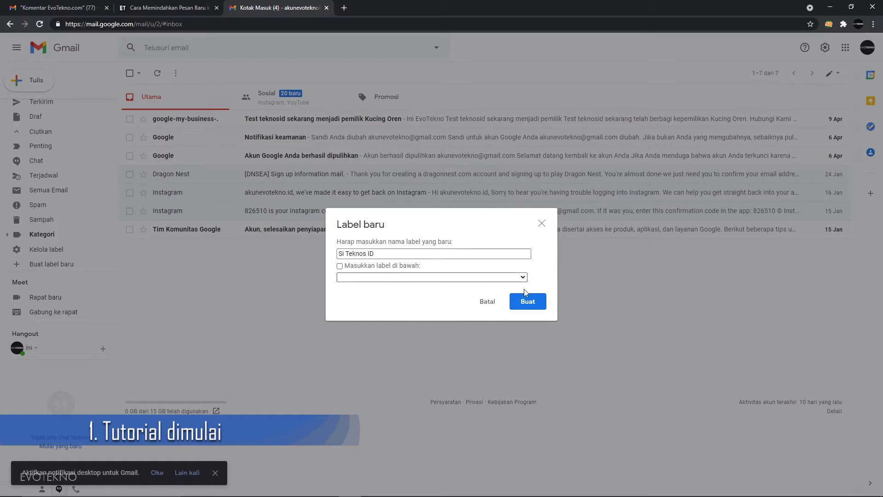
click(365, 269)
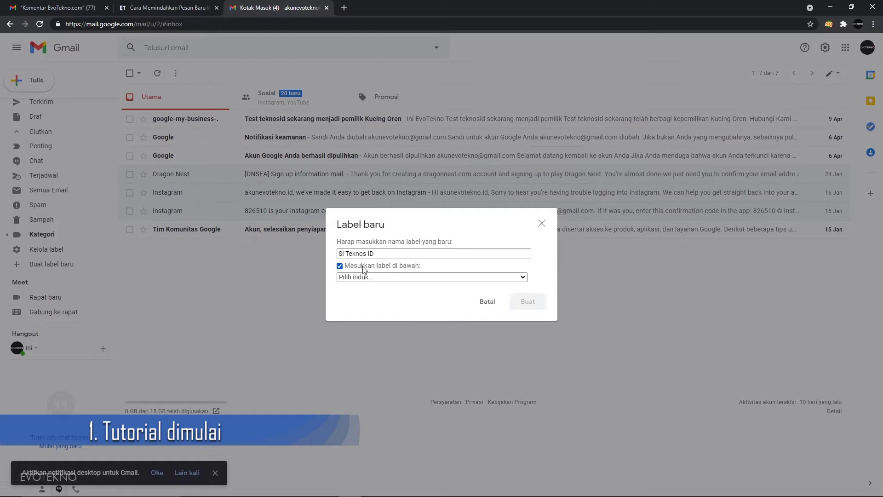
click(364, 270)
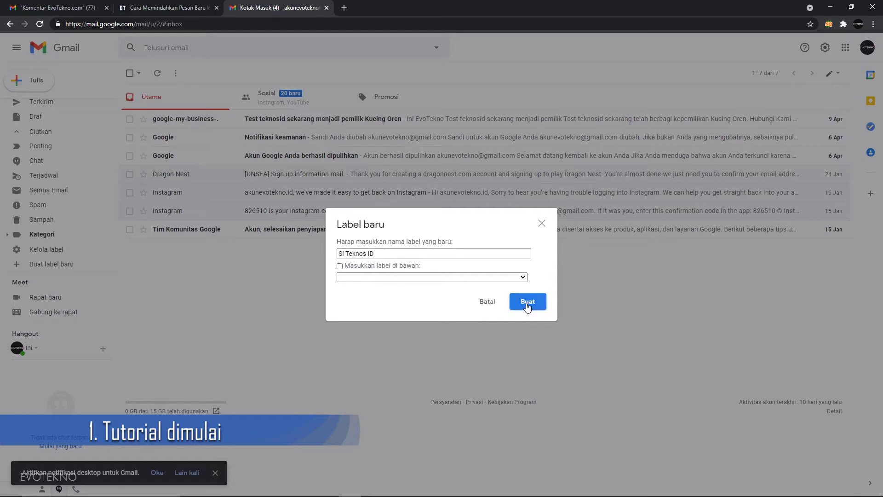
click(542, 302)
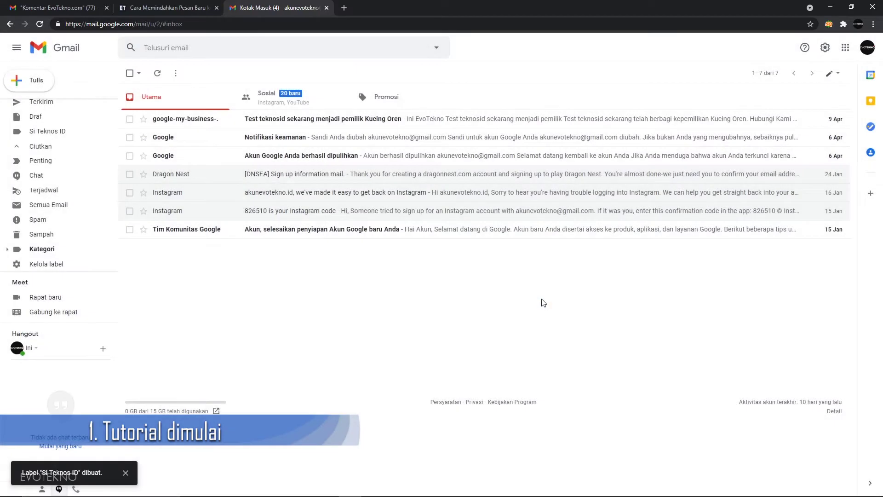
scroll(92, 230, up, 2)
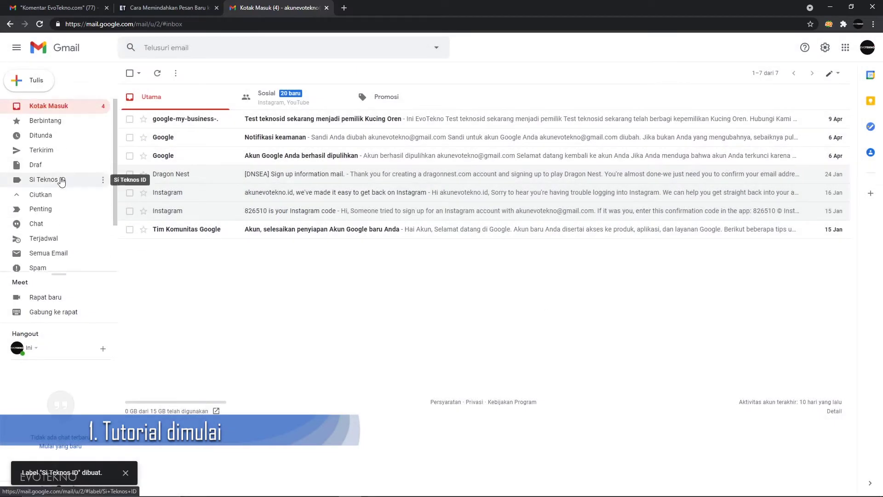
click(146, 4)
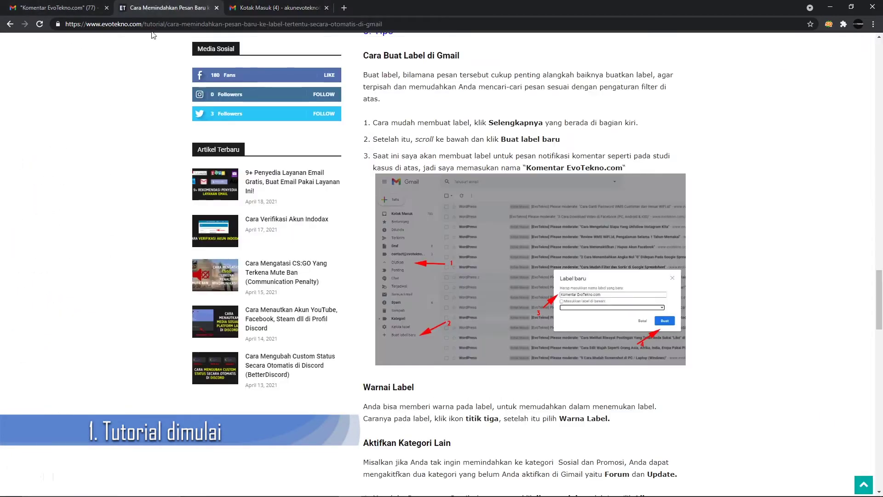
scroll(444, 323, down, 5)
scroll(443, 321, up, 18)
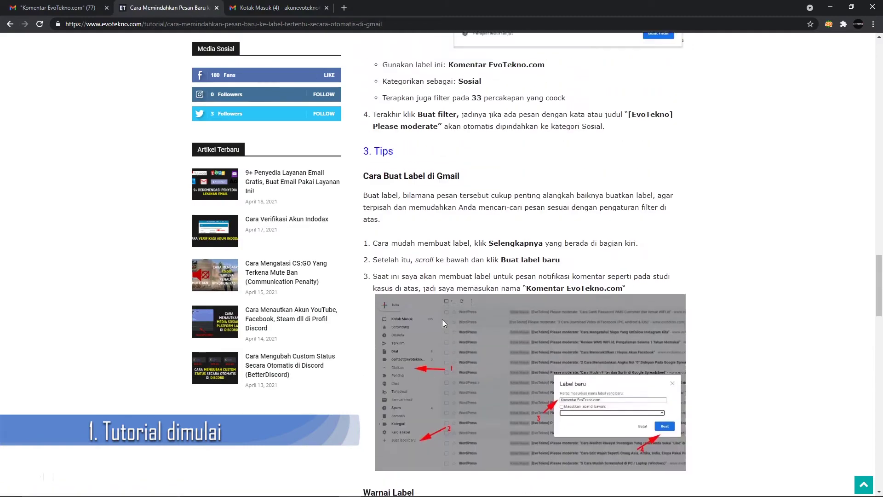
scroll(445, 324, up, 1)
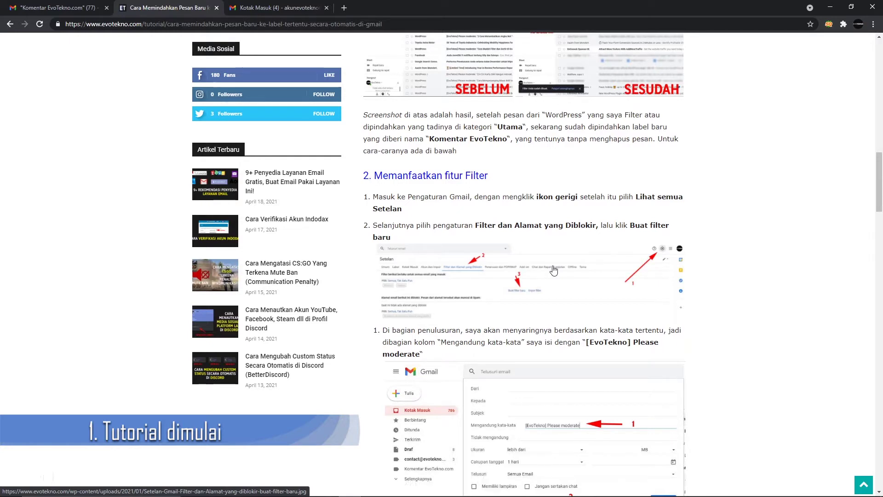
click(553, 270)
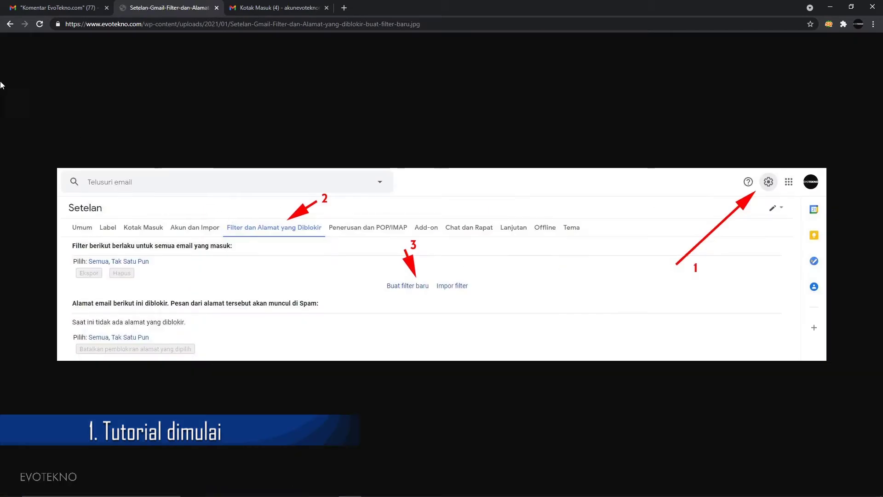
click(9, 25)
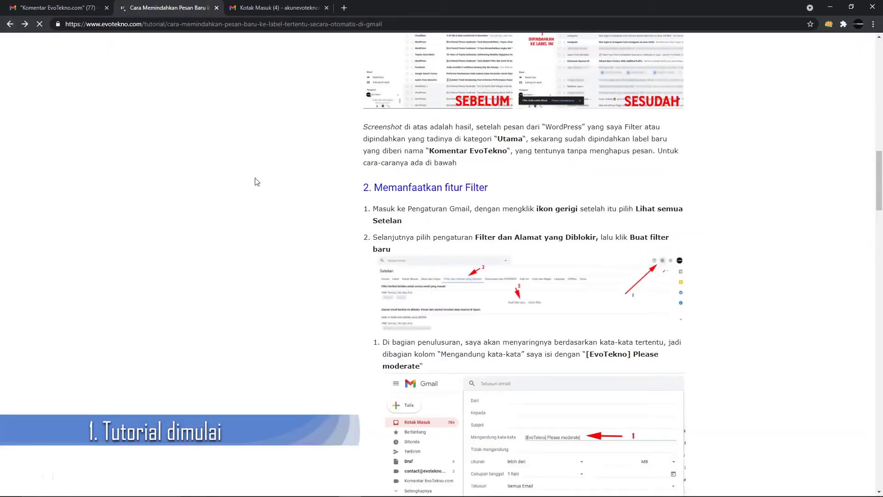
click(300, 8)
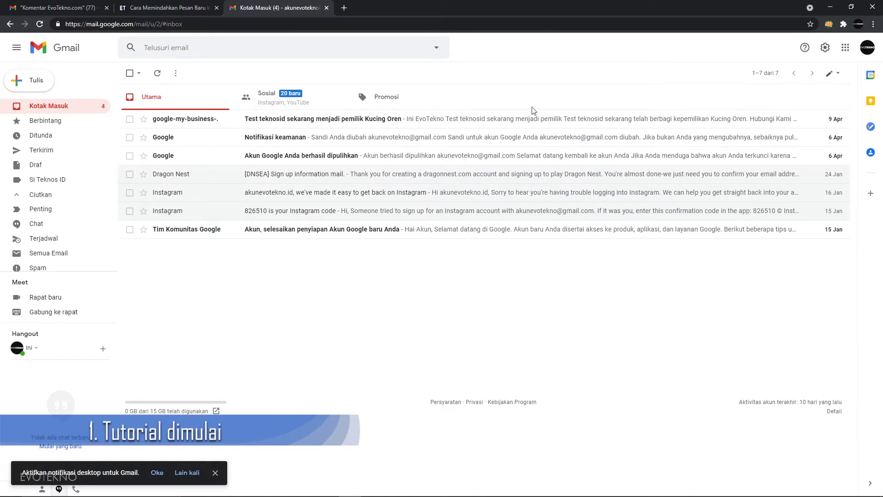
Go to full settings' Filter dan Alamat yang Diblokir tab and start Buat filter baru.
click(825, 48)
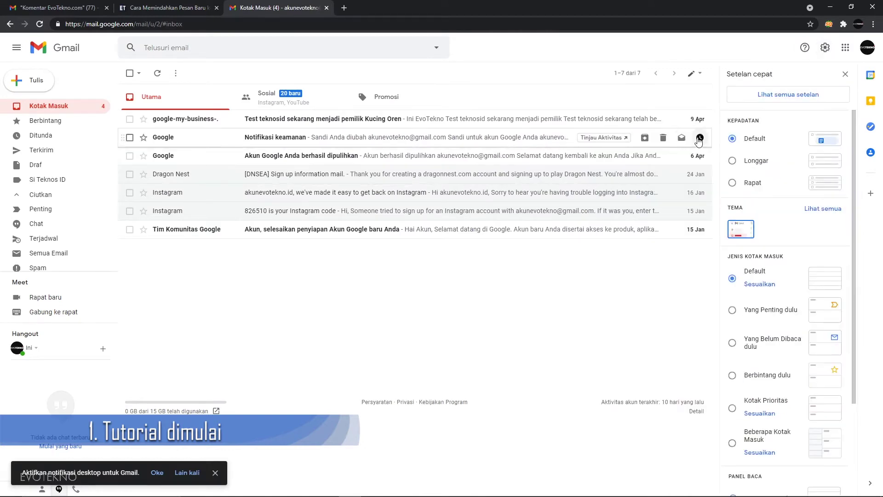
click(766, 105)
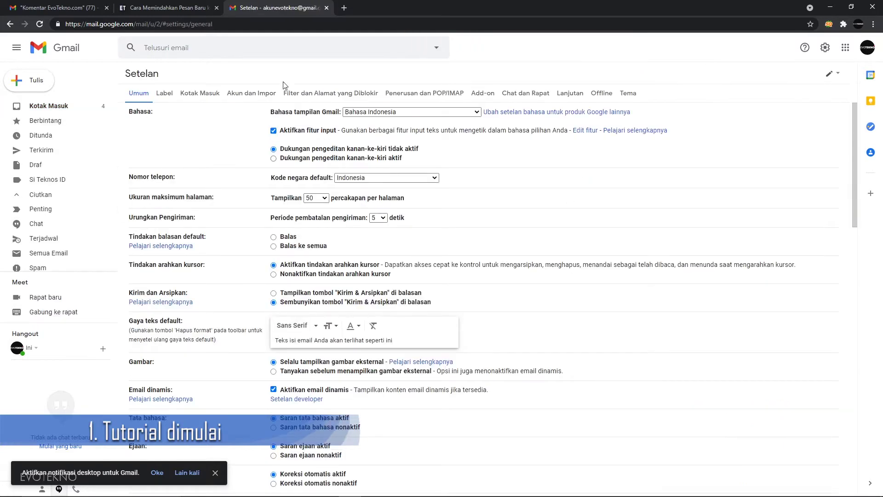
click(320, 94)
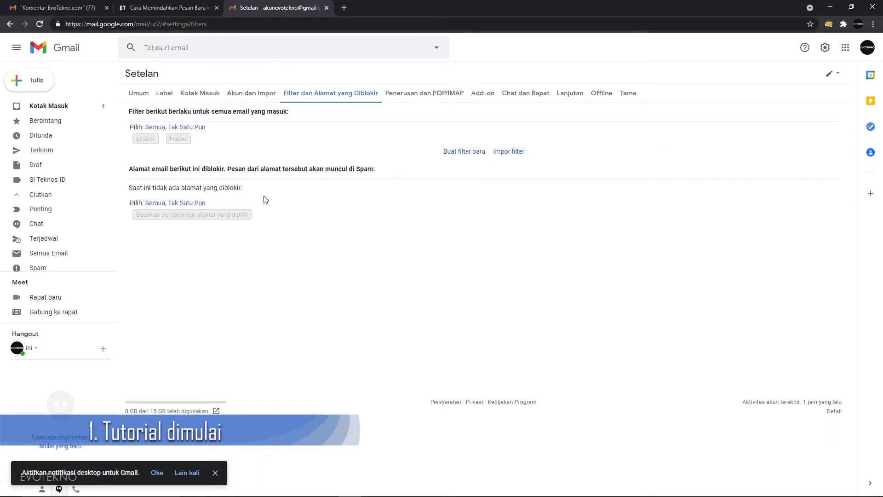
click(156, 8)
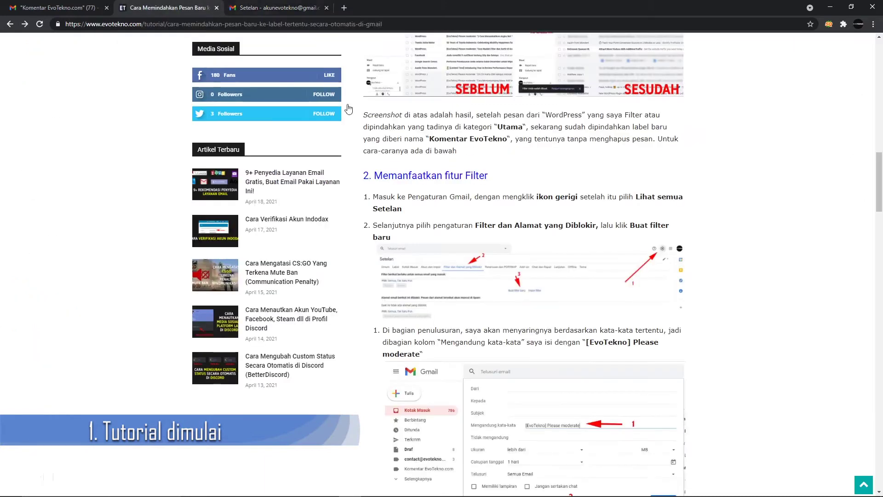
click(286, 7)
click(451, 153)
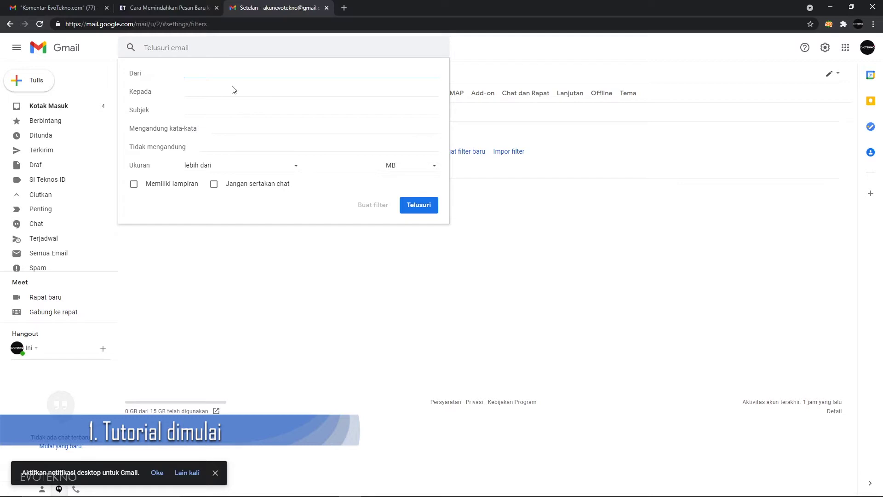
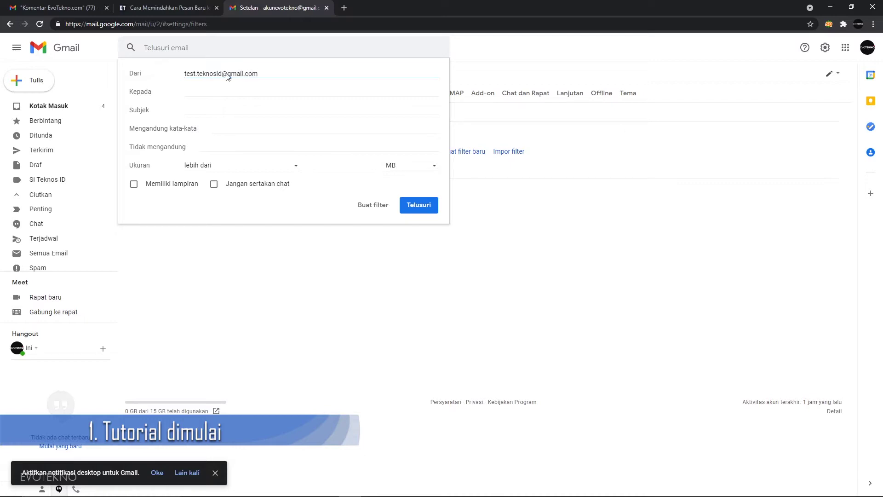
Enter the test sender's e-mail address as the From criterion and review the tutorial's filter steps.
click(166, 7)
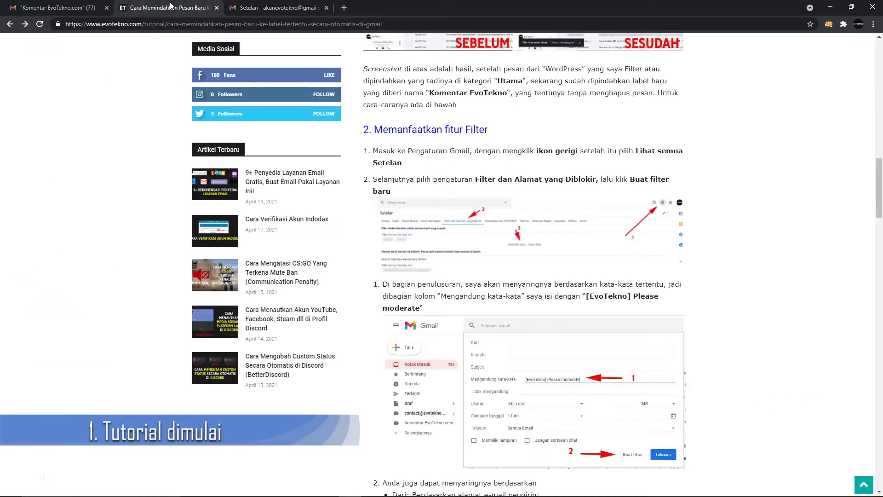
scroll(394, 192, down, 5)
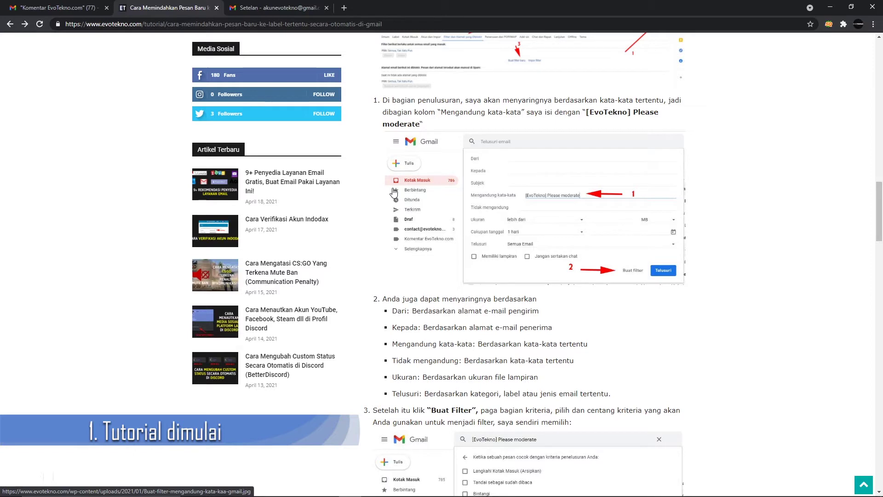
scroll(394, 192, up, 2)
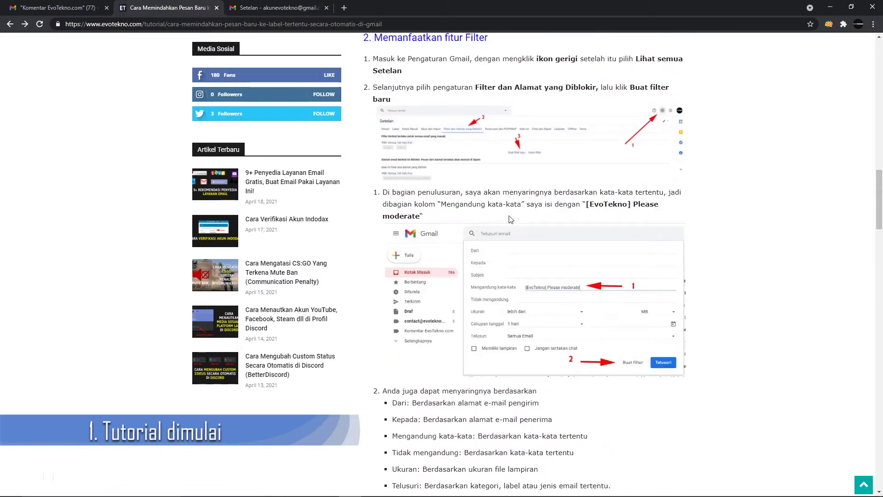
scroll(490, 270, down, 2)
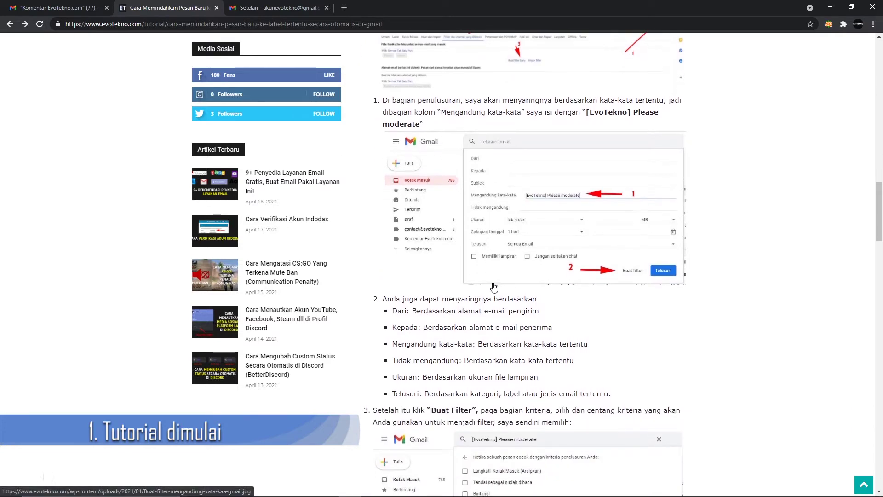
scroll(494, 288, down, 2)
scroll(499, 304, down, 2)
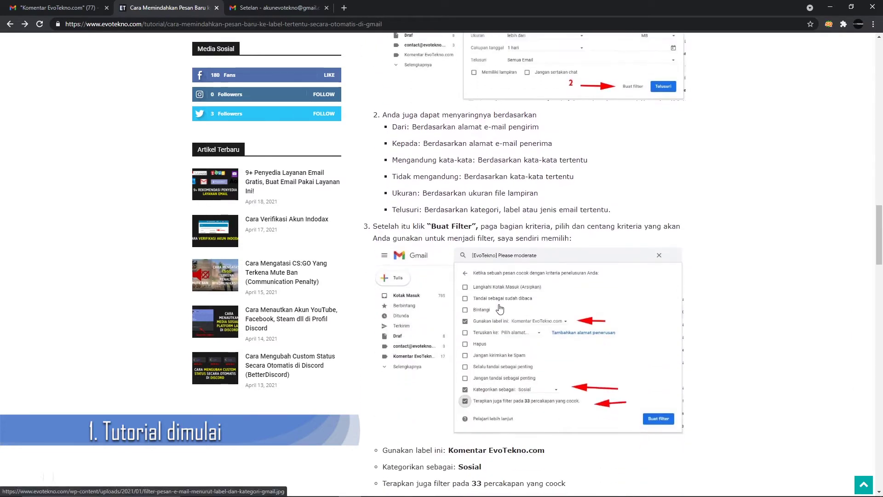
scroll(500, 309, up, 2)
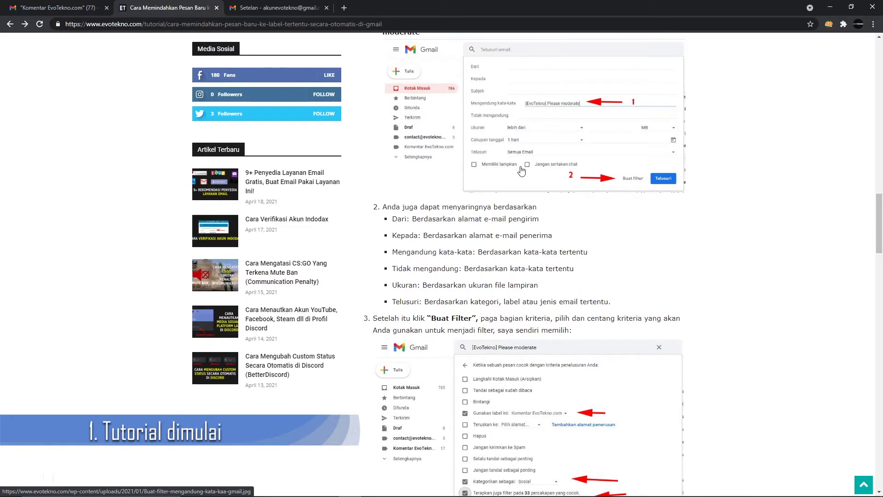
Continue the sender filter to its action options with Buat filter.
click(299, 5)
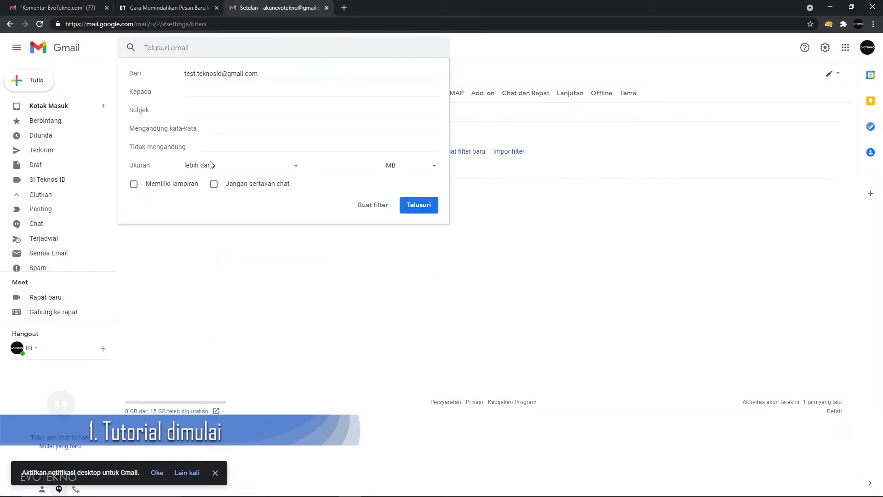
click(131, 6)
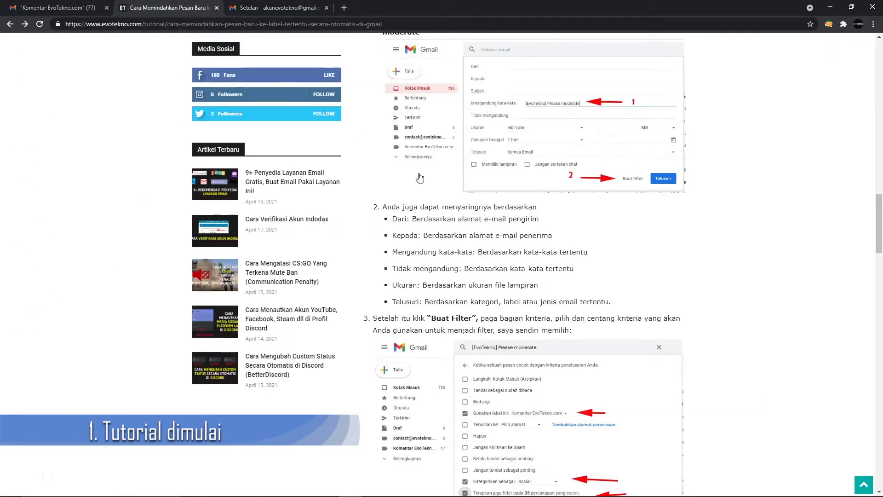
key(ctrl+Tab)
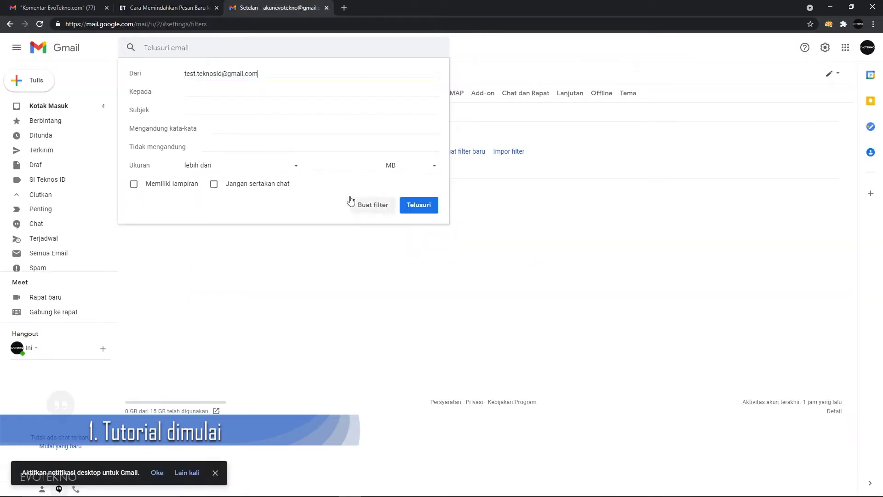
click(373, 205)
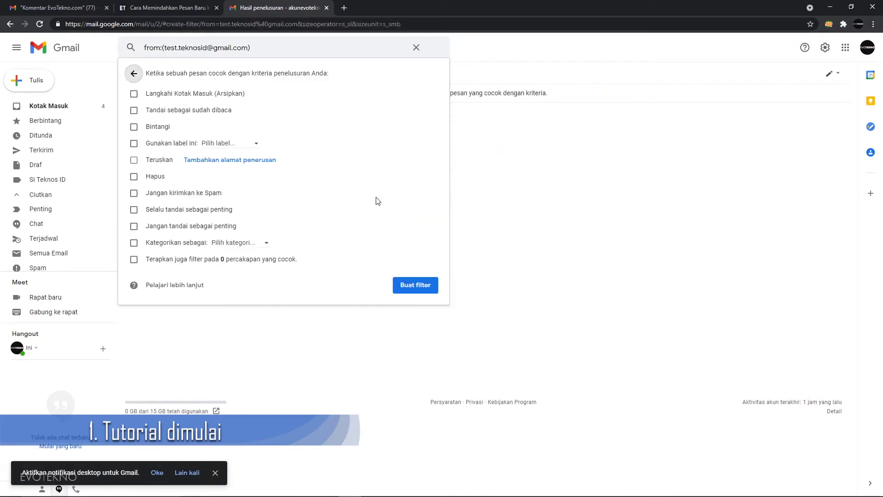
Make the filter apply the Si Teknos ID label via 'Gunakan label ini'.
click(133, 144)
click(223, 146)
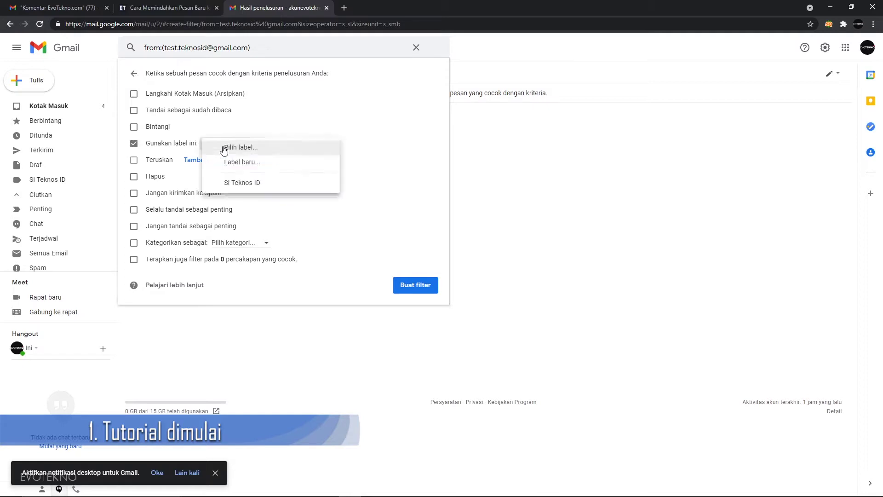
click(239, 184)
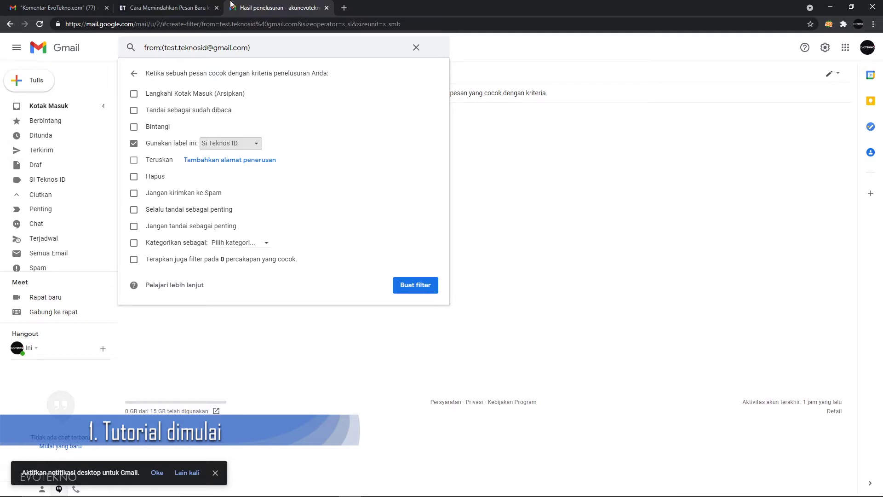
click(203, 9)
scroll(536, 293, down, 3)
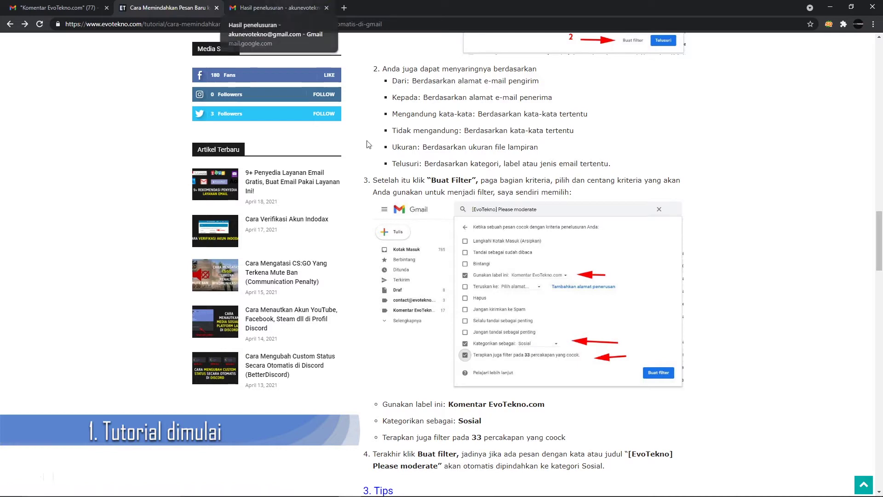
scroll(473, 348, down, 3)
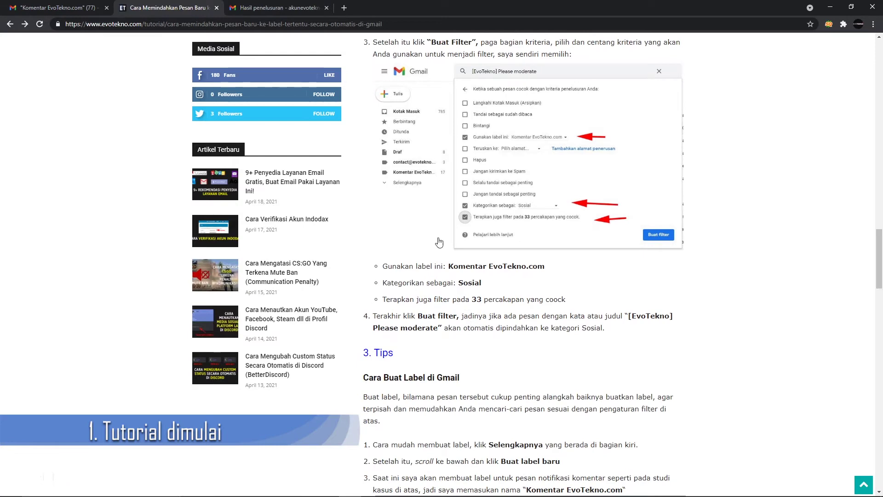
click(299, 4)
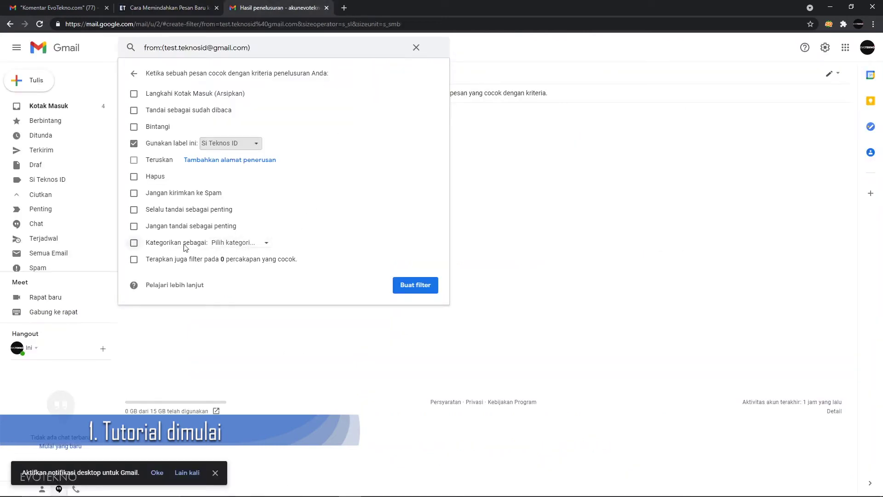
Make the filter categorize matching messages as Sosial.
click(135, 245)
click(240, 246)
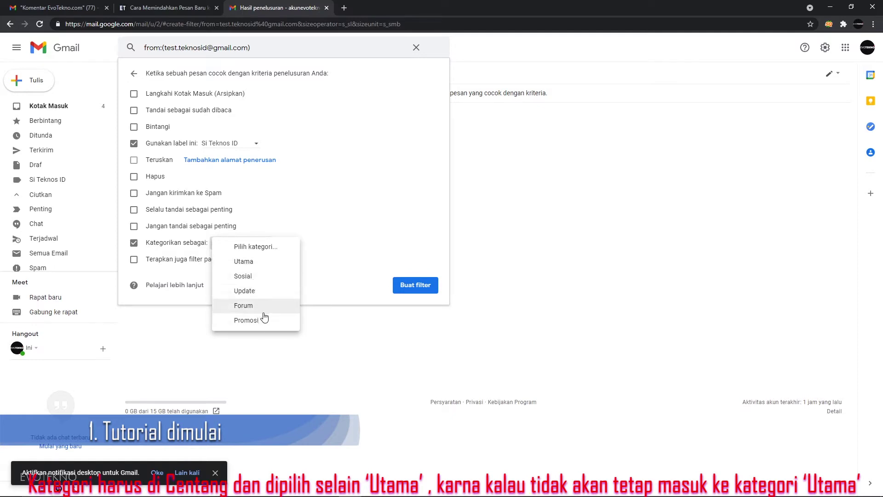
click(257, 281)
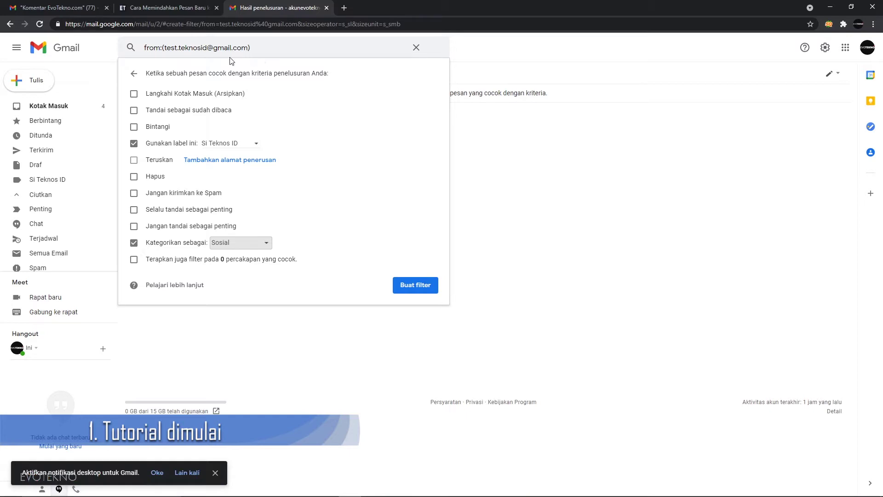
Also apply the filter to existing matching conversations and create the sender filter.
click(208, 48)
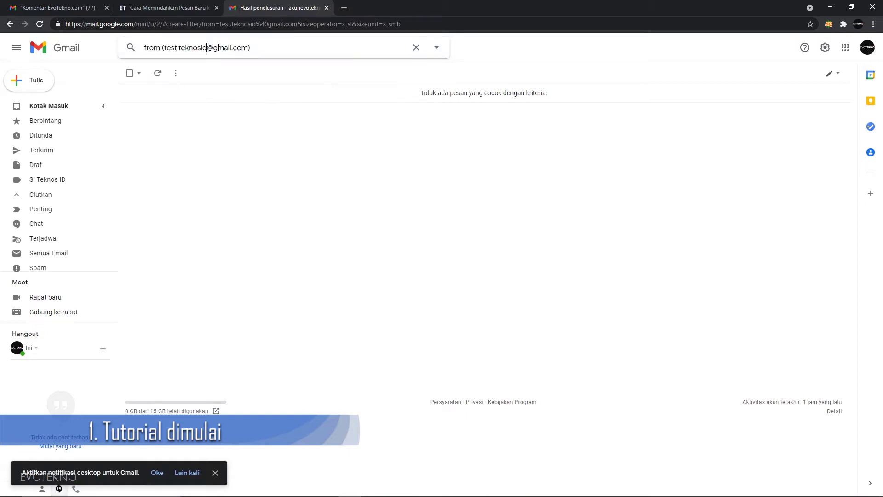
click(436, 48)
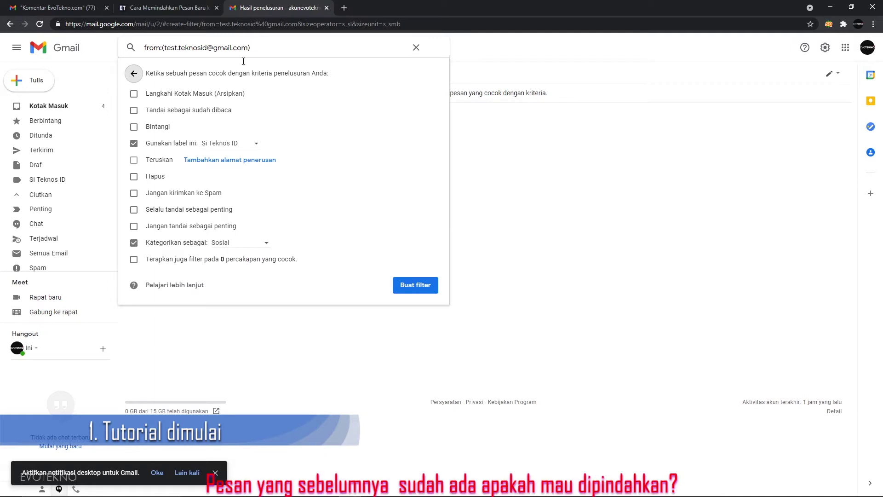
click(134, 260)
click(204, 5)
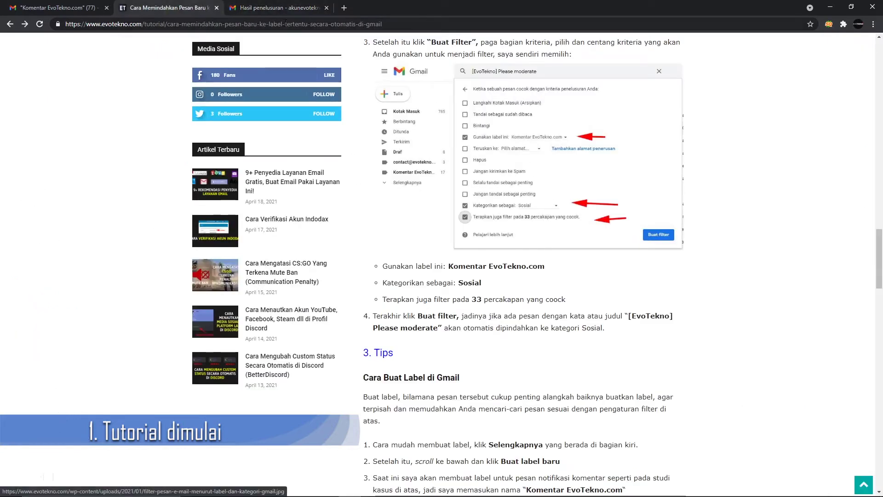
click(282, 8)
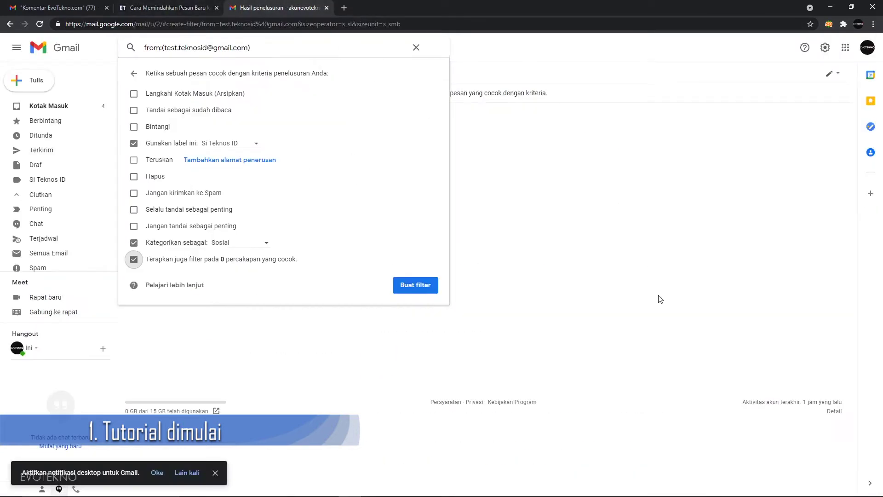
click(415, 285)
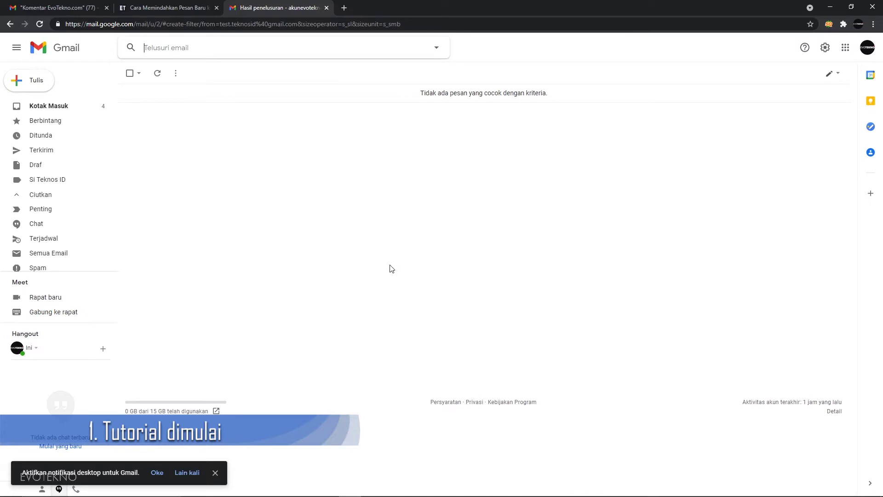
From the second account, send the filtered account a message with subject 'Halo' and body 'test'.
click(318, 206)
key(alt+Tab)
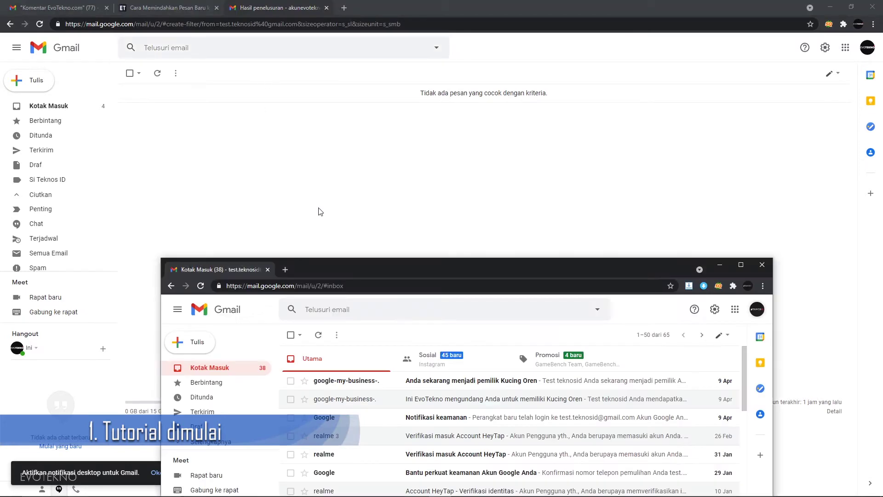
click(198, 342)
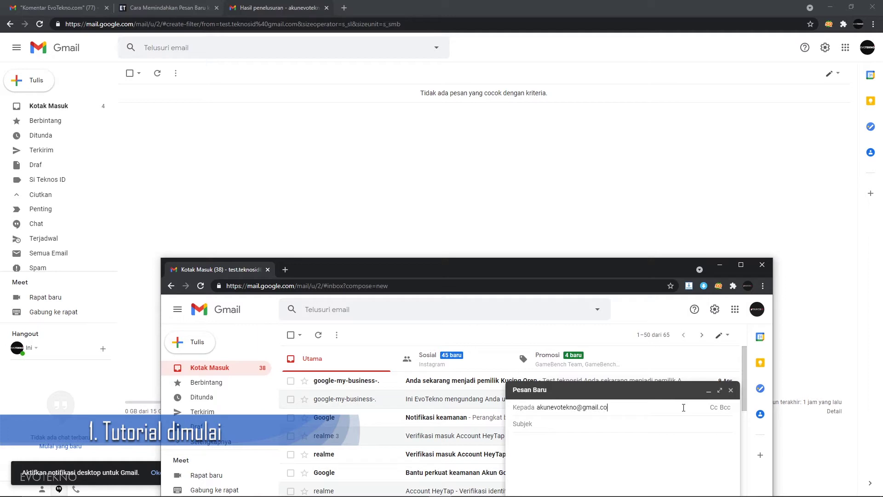
key(Return)
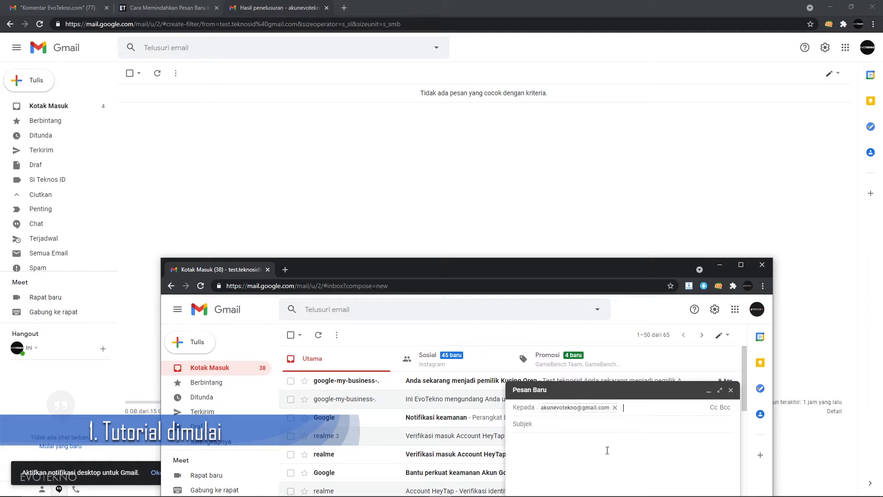
click(598, 425)
text(Halo)
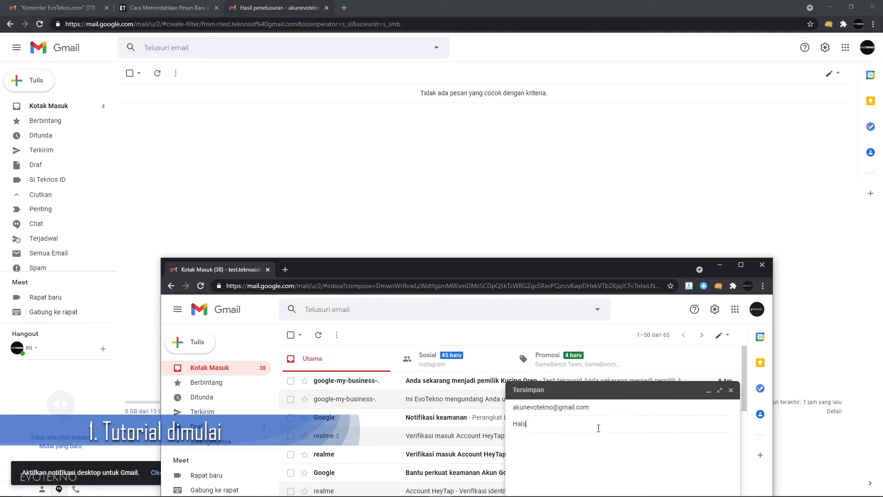
click(582, 446)
text(test)
drag(550, 269, 541, 107)
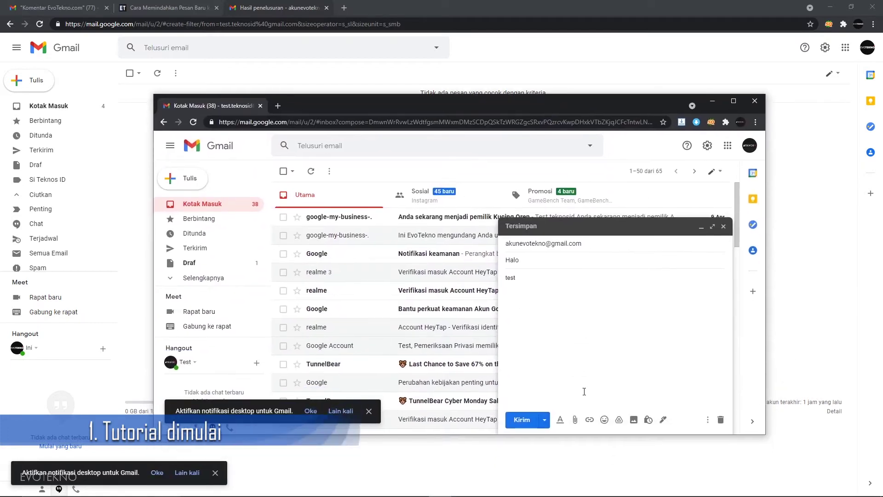
click(528, 420)
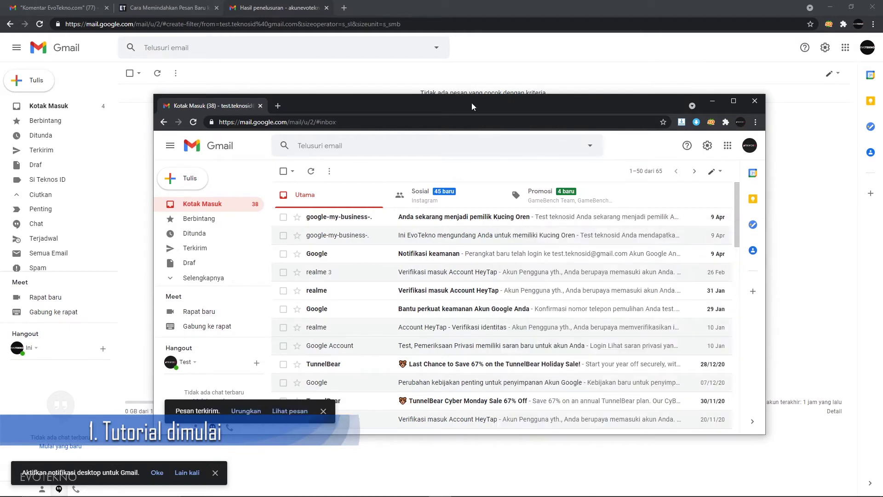
Move the second window aside and view the main account's inbox, with the new Si Teknos ID message counted.
drag(483, 218, 484, 314)
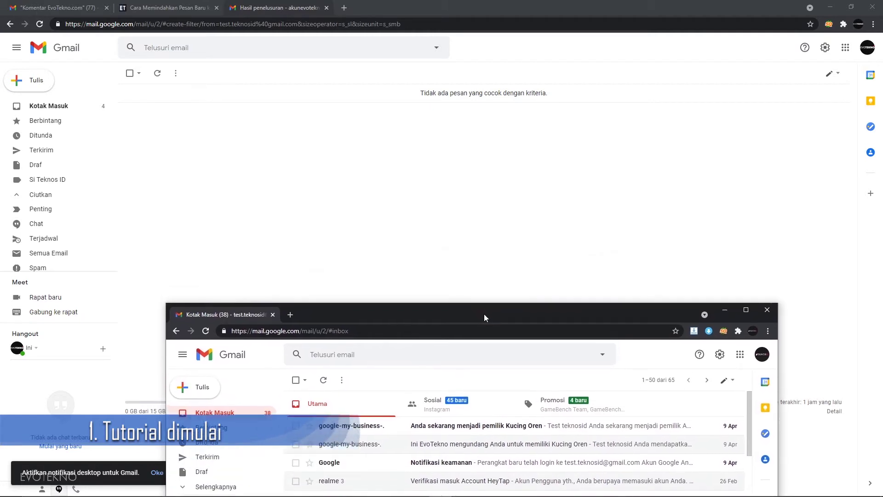
click(42, 112)
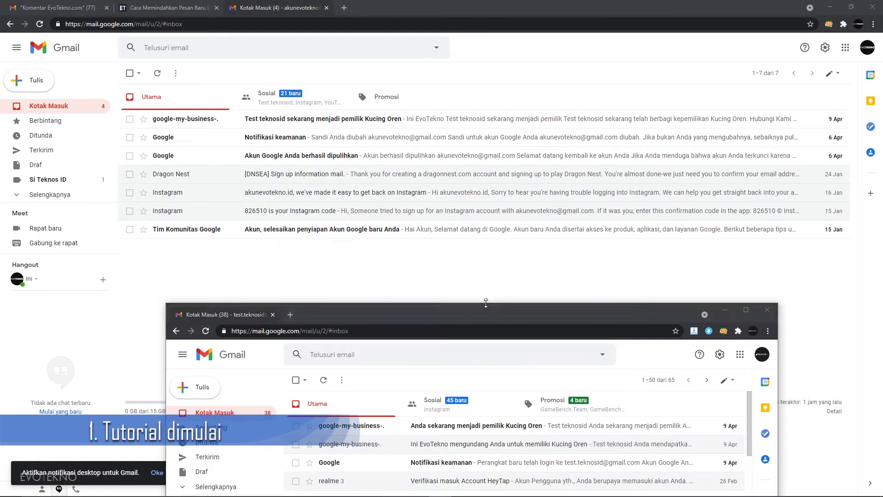
key(alt+Tab)
click(388, 273)
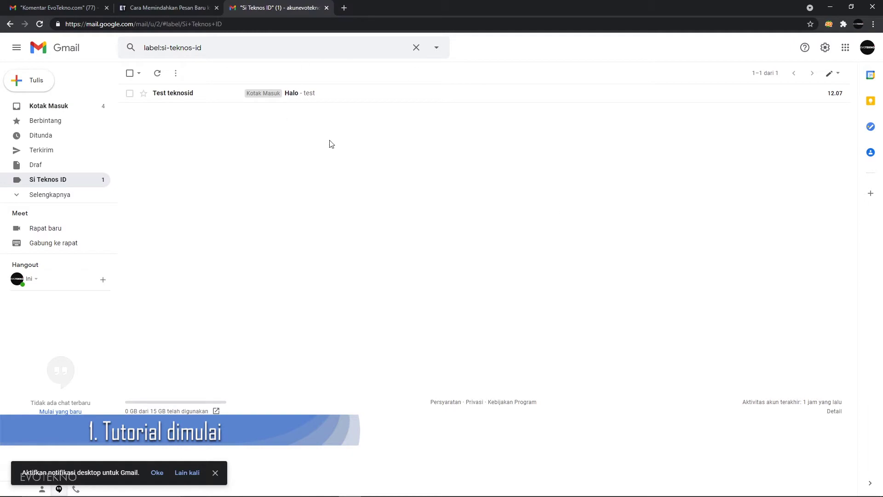
Open the Halo test message, then list the messages under the Si Teknos ID label.
click(409, 94)
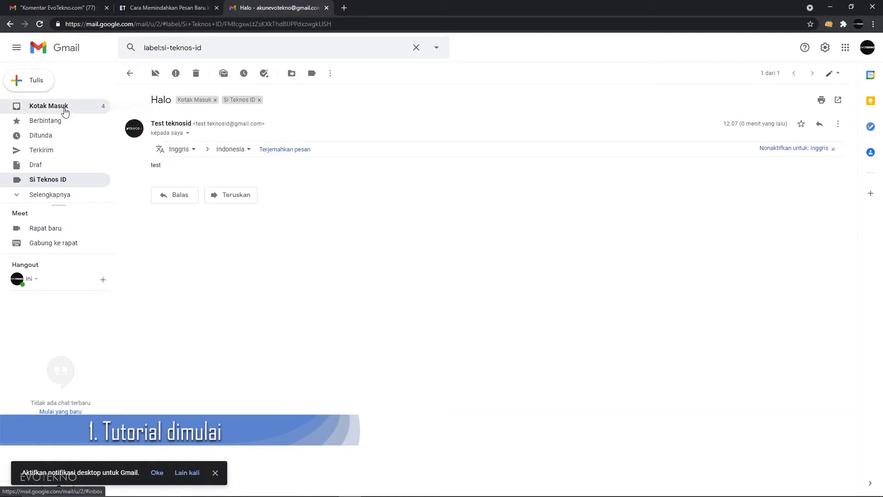
click(65, 108)
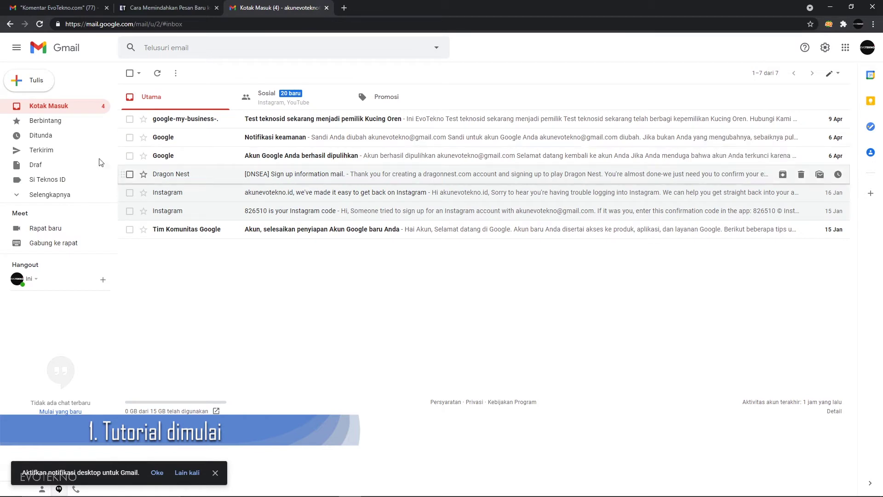
click(58, 181)
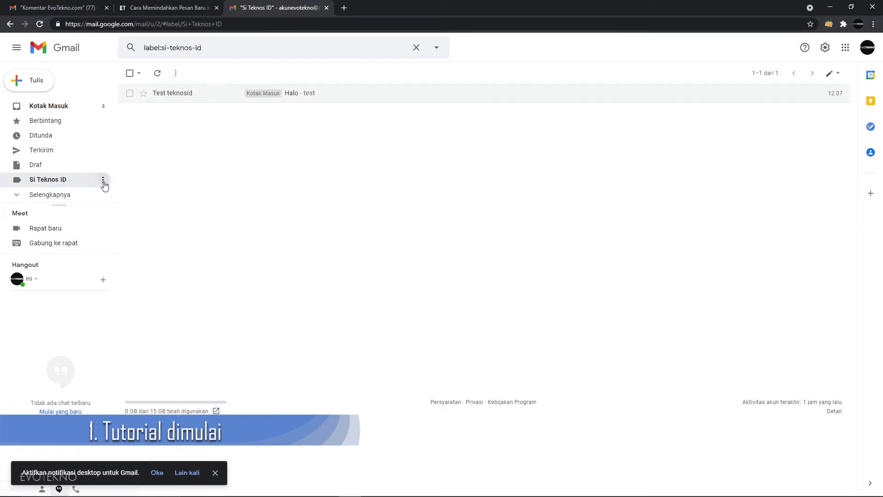
Colour the Si Teknos ID label red.
click(103, 180)
mouse_move(216, 201)
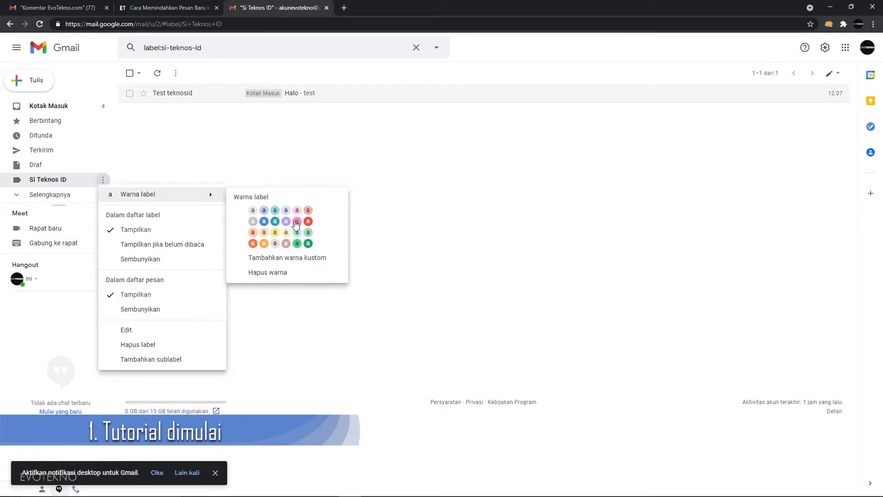
click(309, 222)
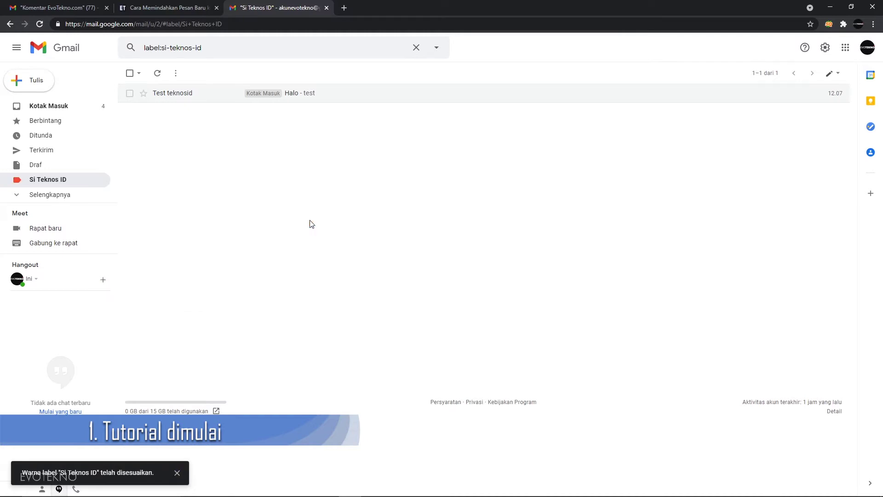
click(103, 181)
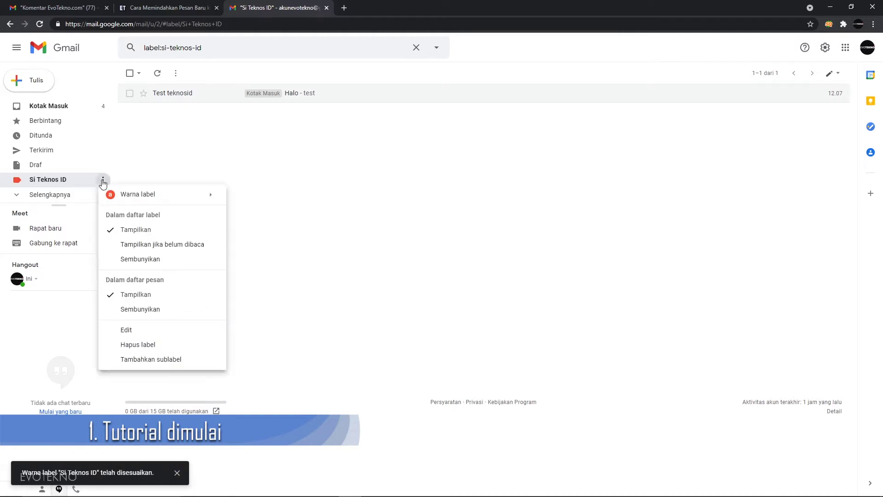
mouse_move(210, 201)
Add a new Gmail label called 'Penawaran Kerja Sama' from the sidebar.
click(297, 187)
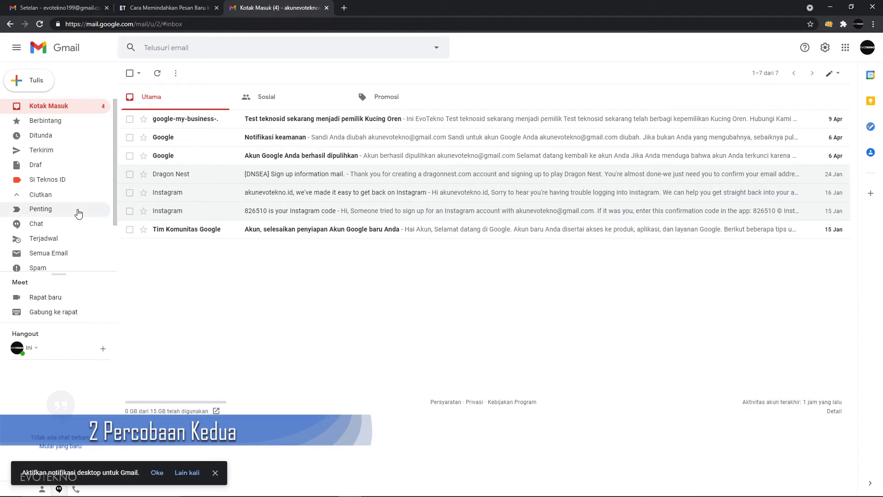
scroll(79, 212, down, 1)
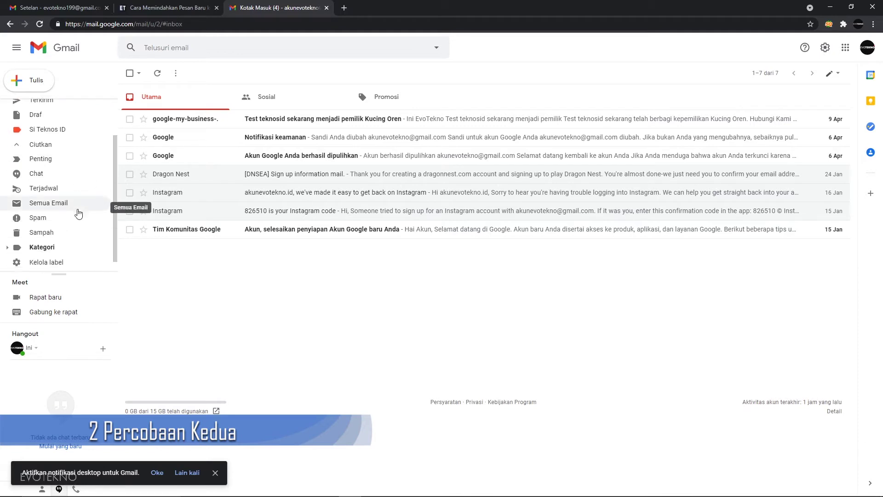
scroll(79, 217, down, 1)
click(69, 265)
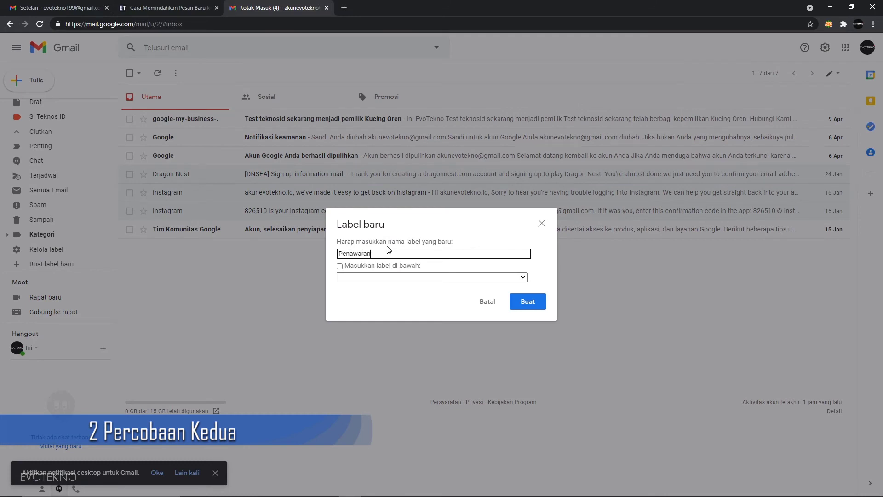
text(Penawaran Kerja Sama)
click(538, 306)
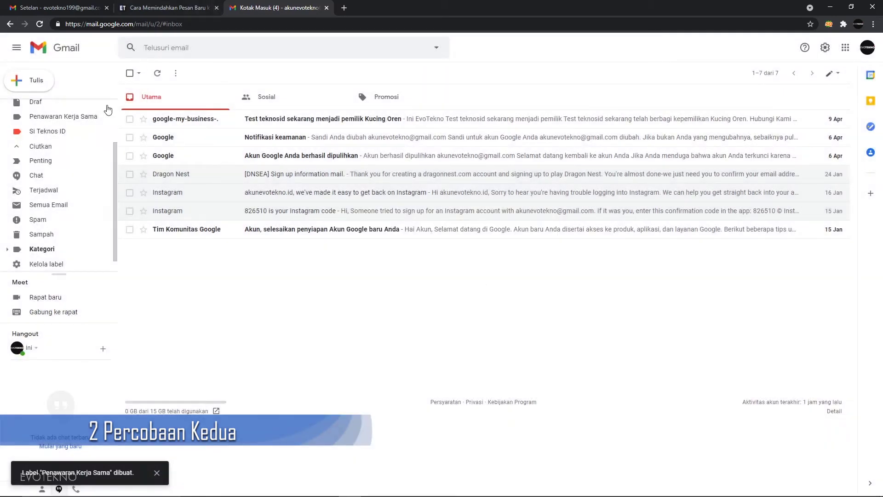
Give the Penawaran Kerja Sama label the blue label colour.
scroll(108, 109, up, 1)
click(103, 162)
mouse_move(157, 177)
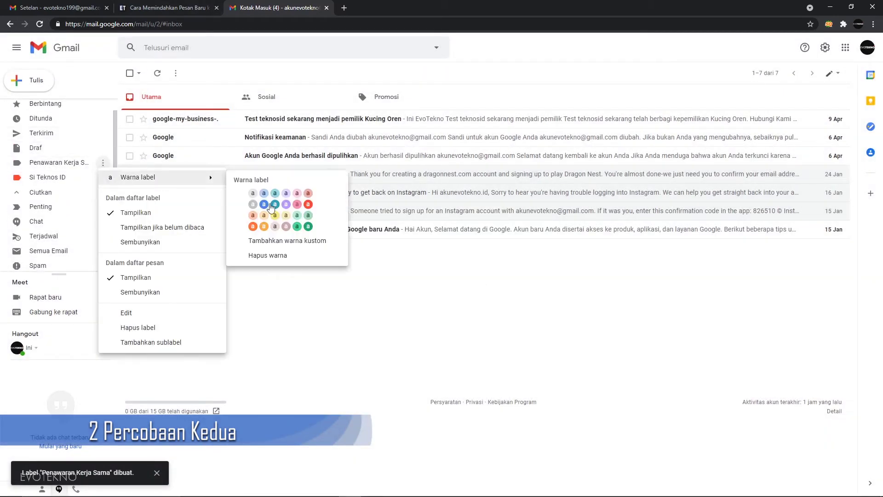
click(270, 205)
scroll(71, 172, up, 1)
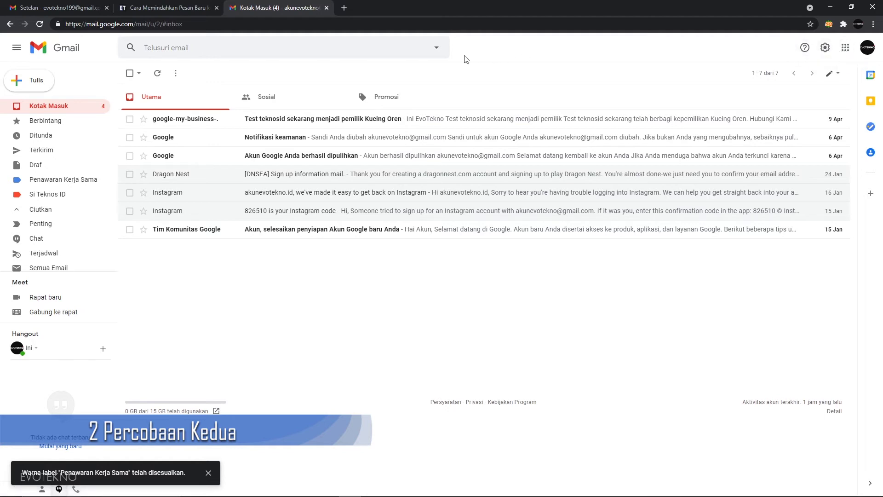
Set the 'Mengandung kata-kata' criterion to 'Penawaran Kerja Sama' and turn the search into a filter.
click(441, 48)
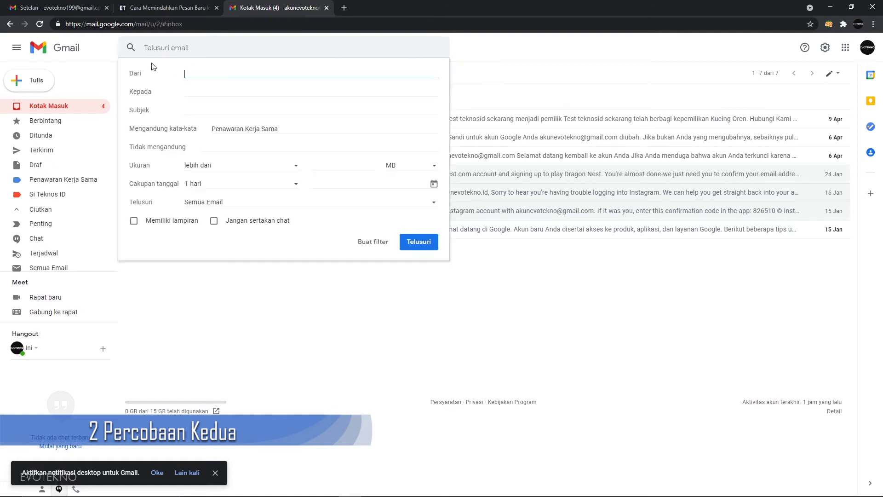
triple_click(248, 127)
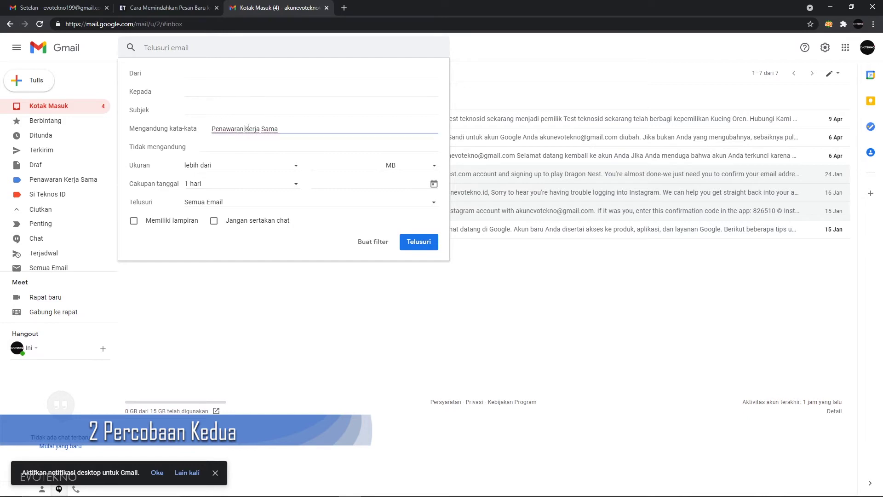
key(BackSpace)
click(186, 74)
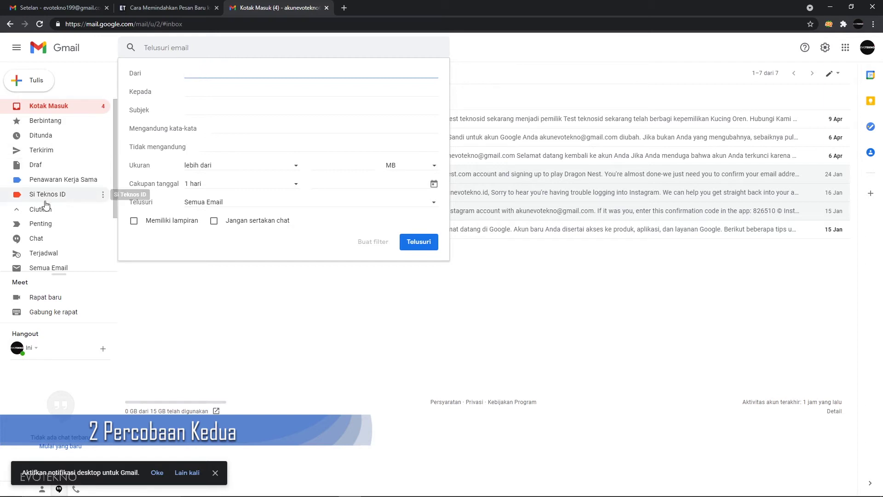
click(226, 130)
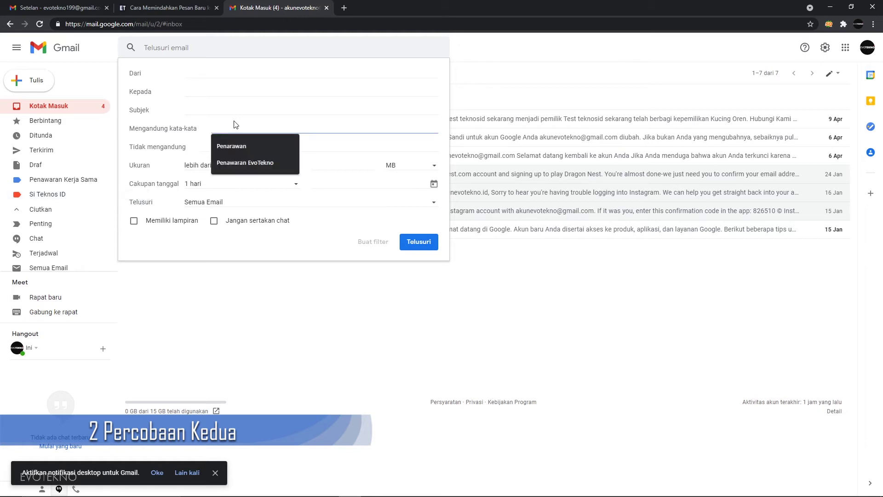
text(Penawa)
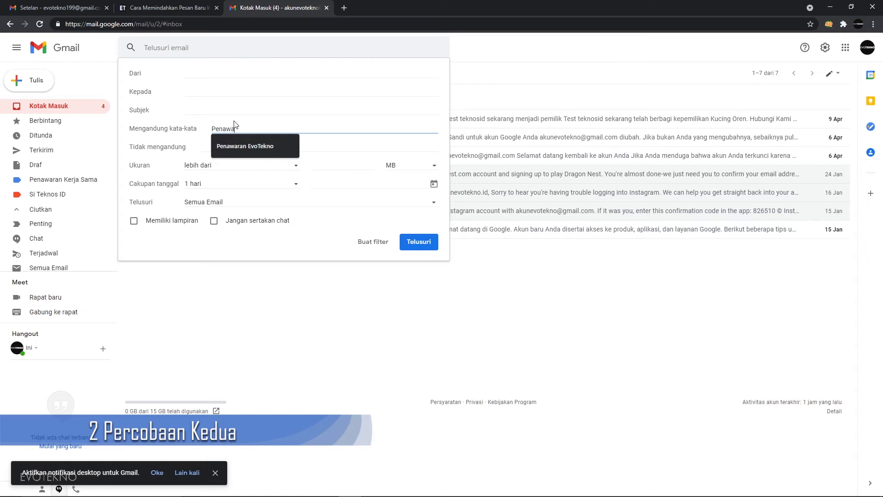
text(ran Kerja Sama)
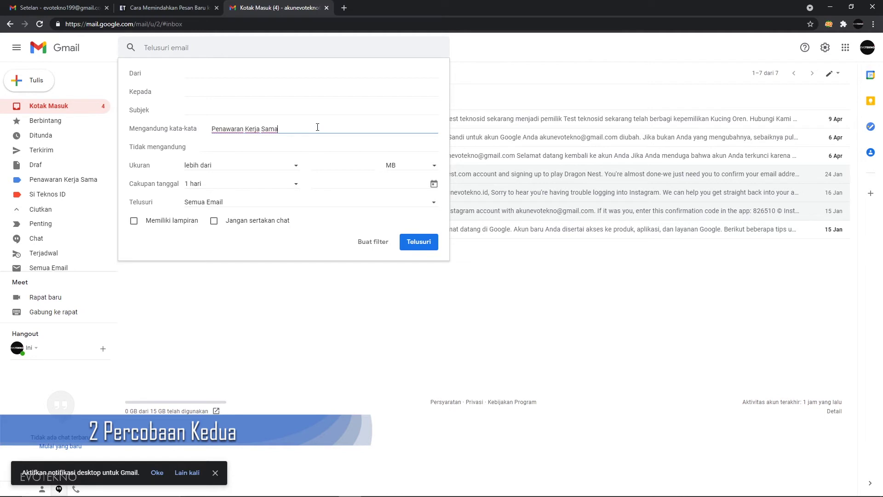
click(211, 131)
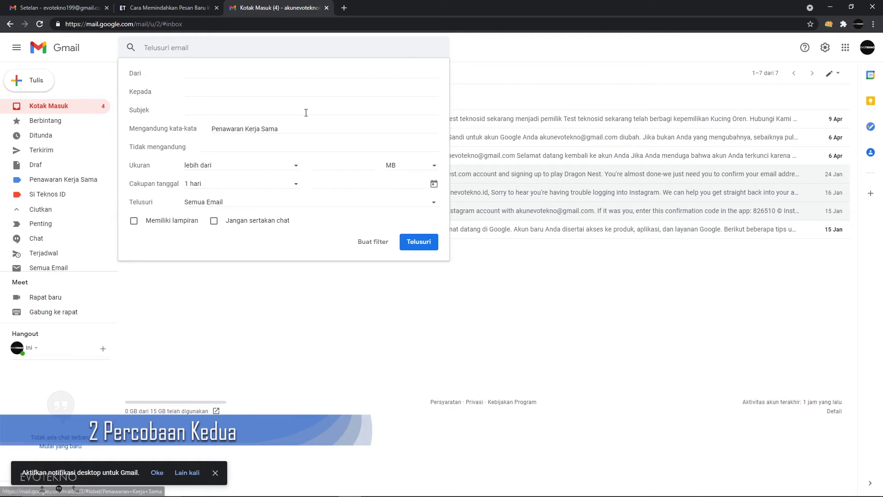
click(374, 242)
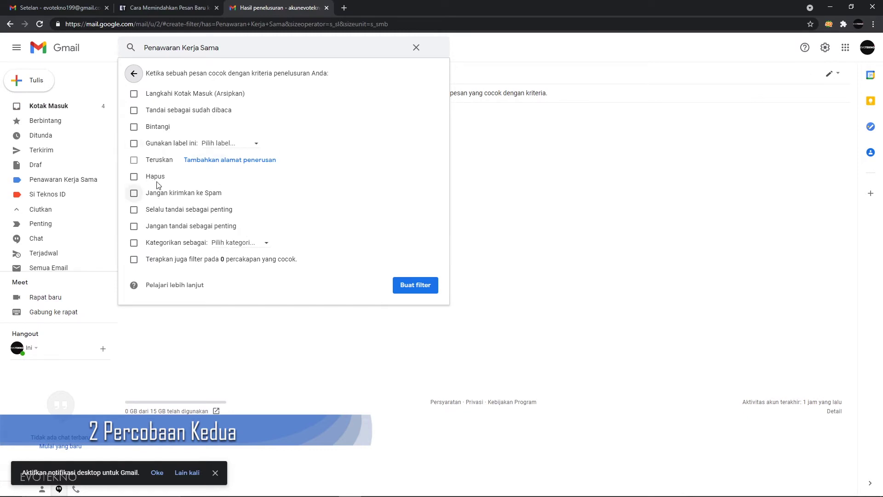
Choose filter actions: Penawaran Kerja Sama label, Sosial category, and apply to existing matches.
click(134, 144)
click(134, 243)
click(134, 259)
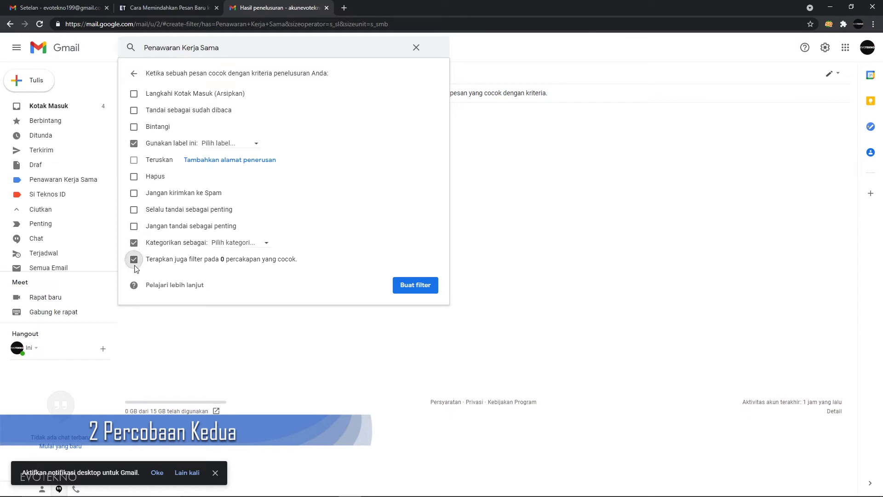
click(253, 144)
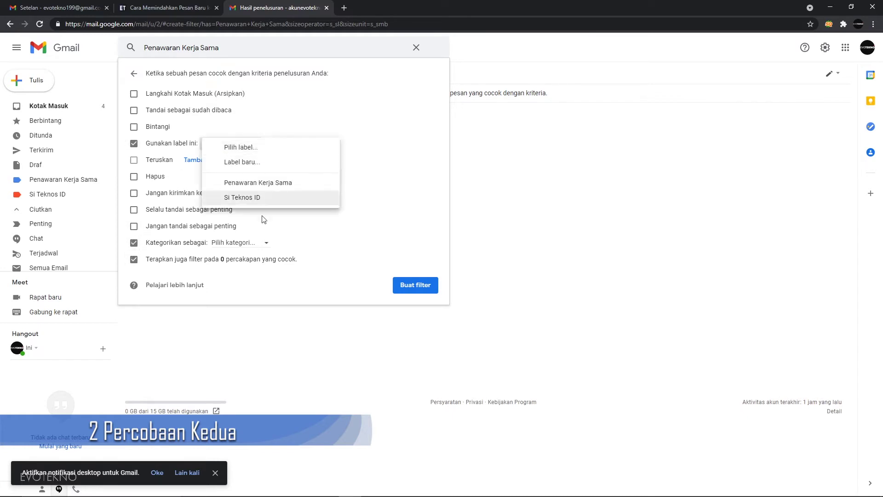
click(269, 186)
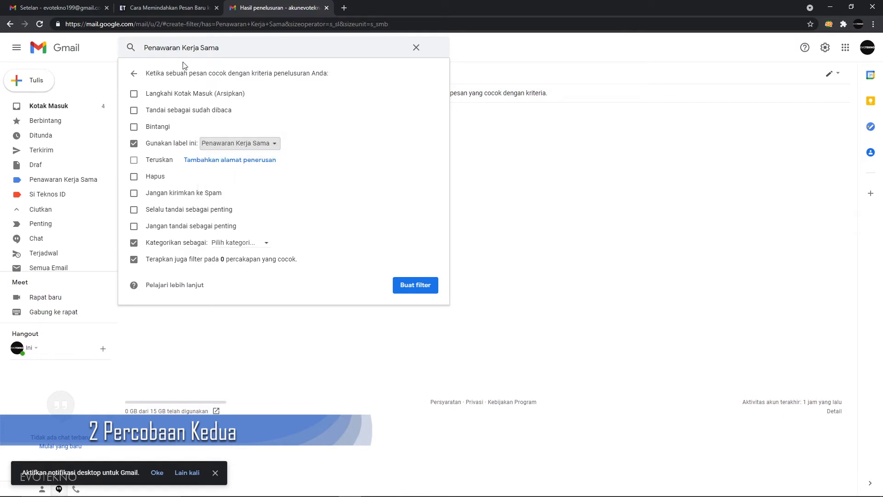
click(252, 239)
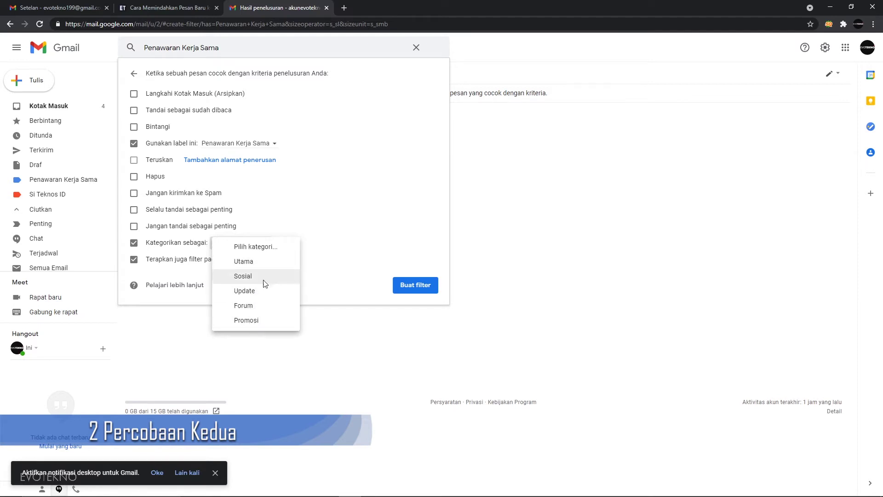
click(264, 281)
click(255, 243)
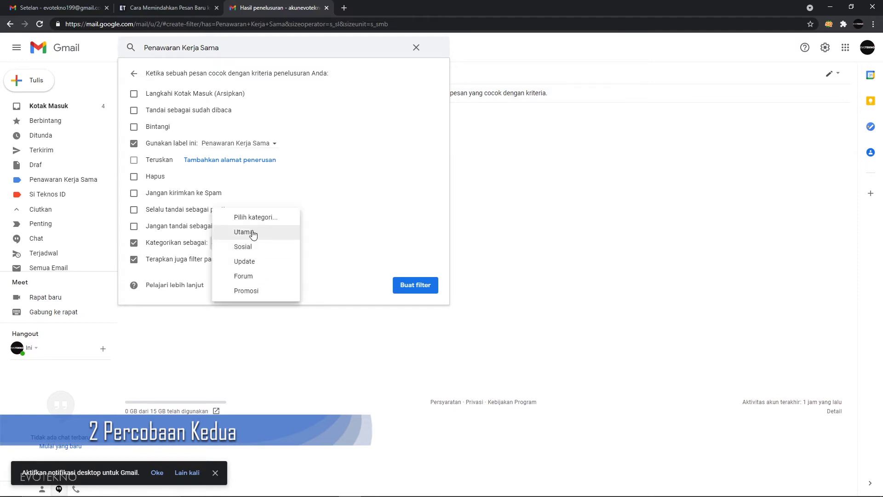
click(253, 233)
click(247, 243)
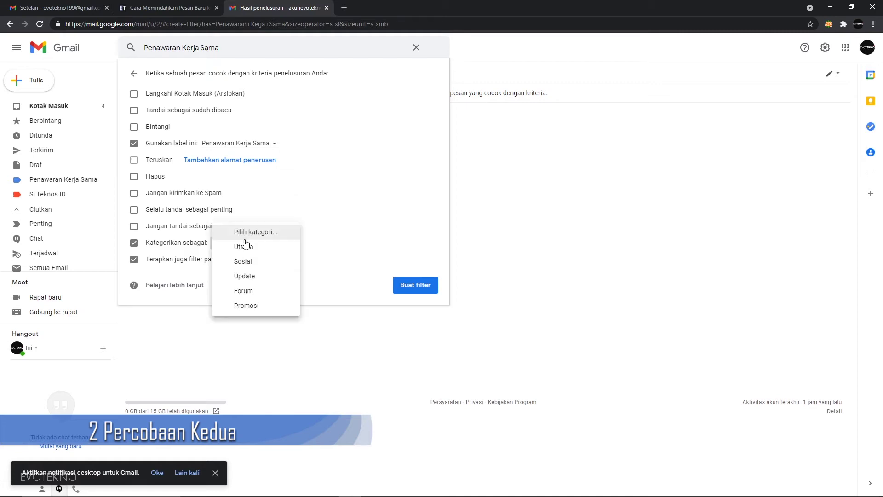
click(259, 263)
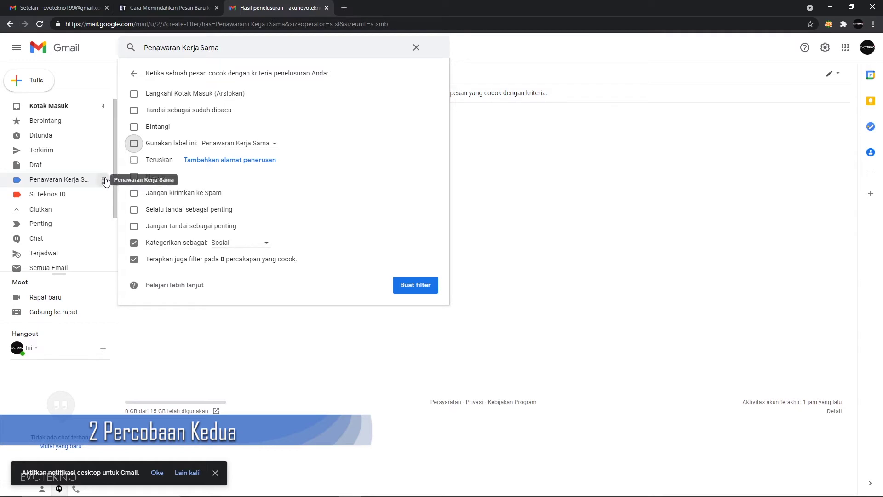
key(Escape)
Create the filter applying the Penawaran Kerja Sama label, then return to the inbox.
click(104, 180)
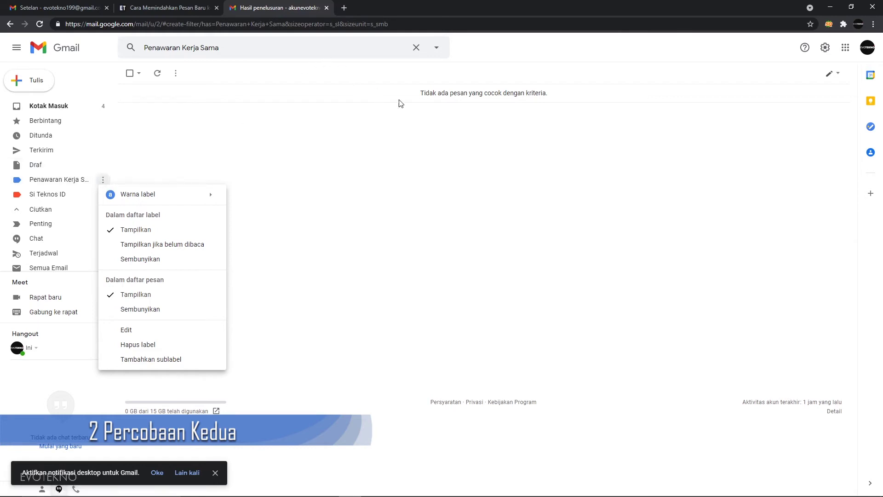
click(433, 49)
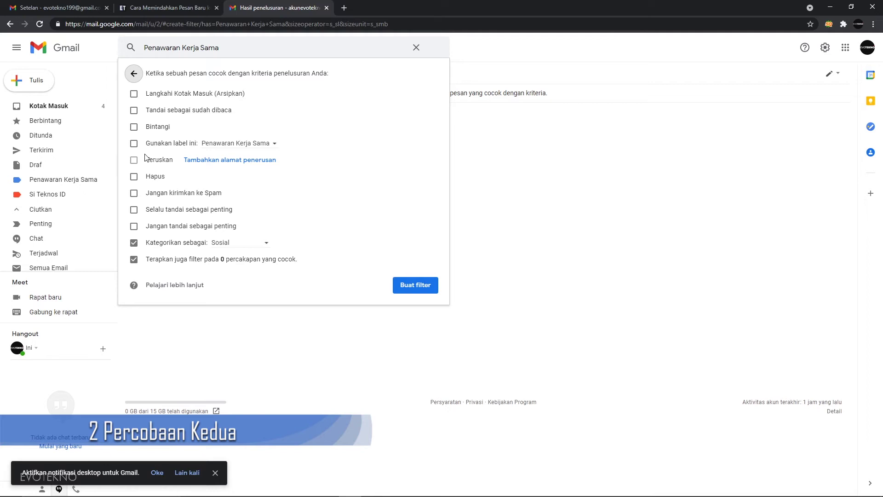
click(134, 143)
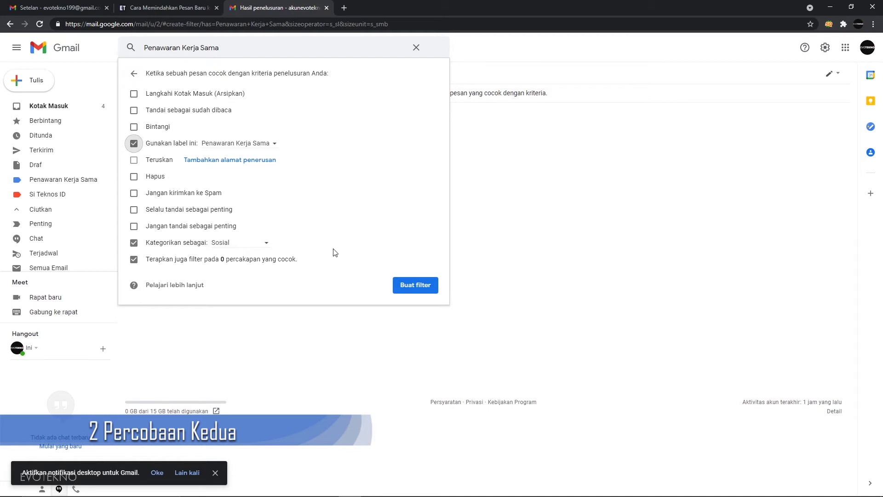
click(402, 287)
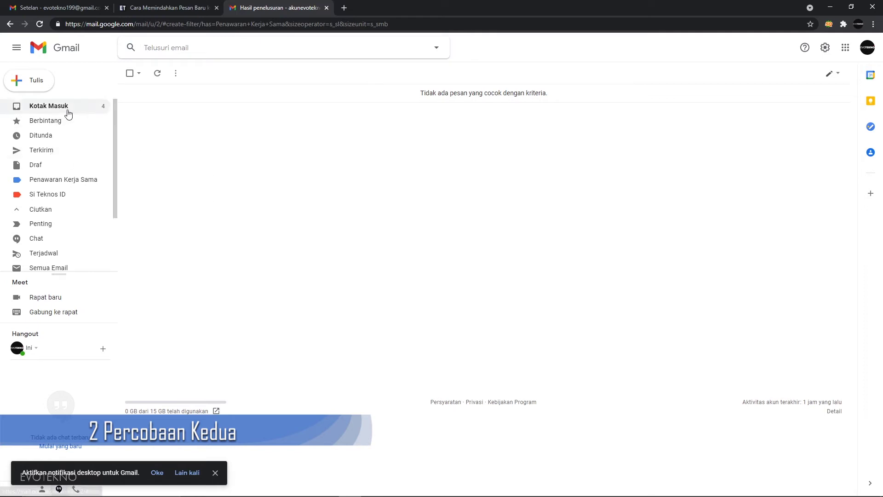
click(48, 105)
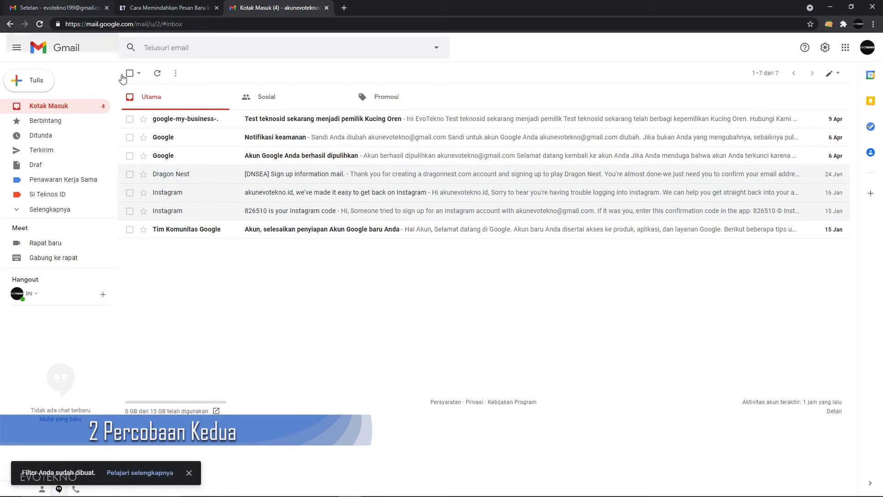
In the other account, draft a message to the test account with placeholder subject and body text.
click(60, 8)
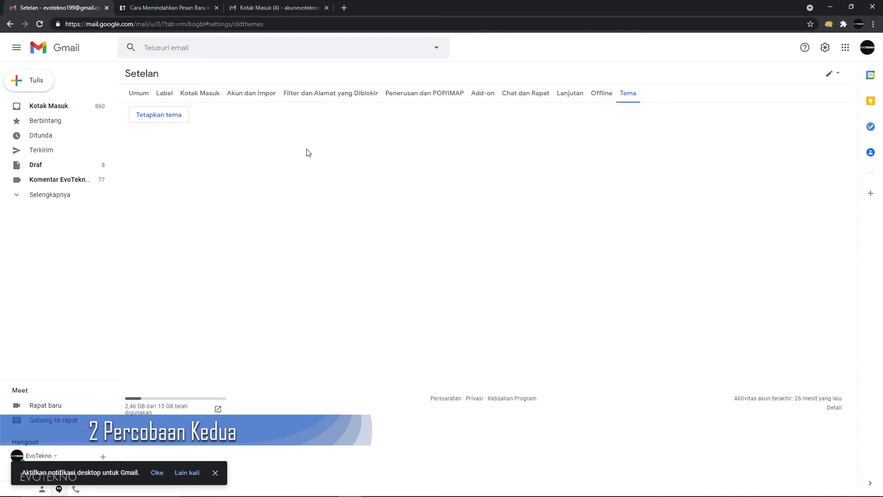
click(23, 80)
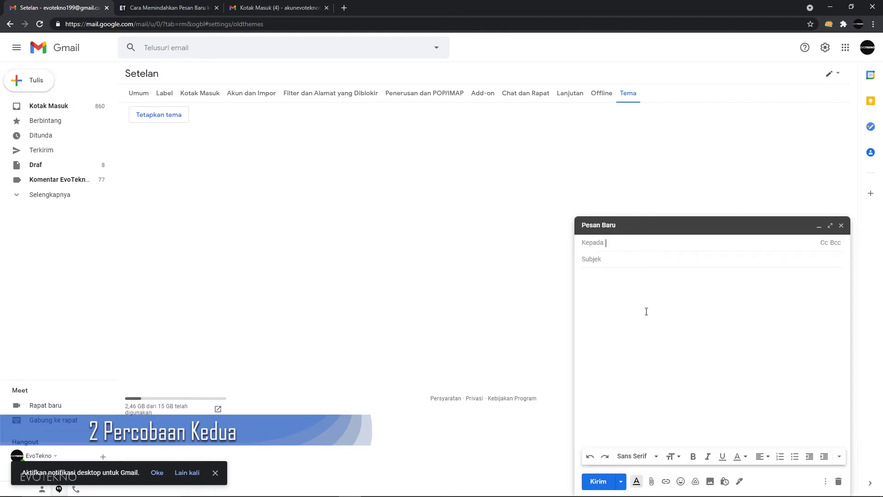
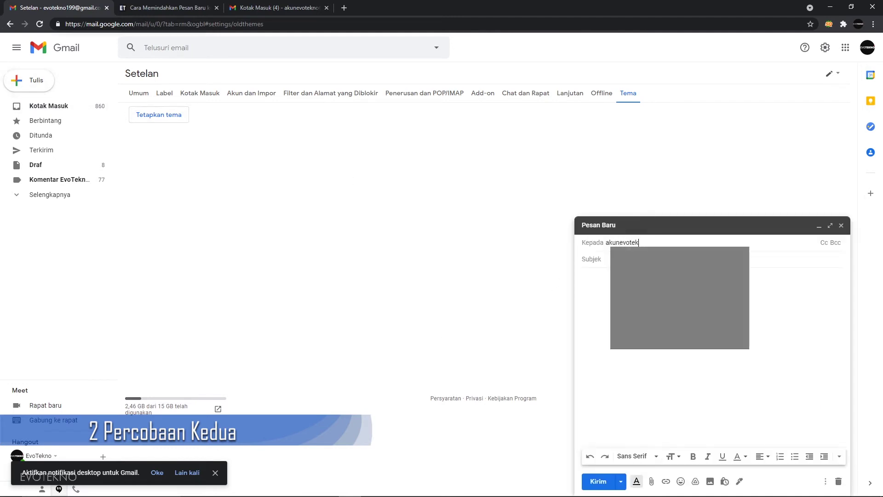
click(646, 312)
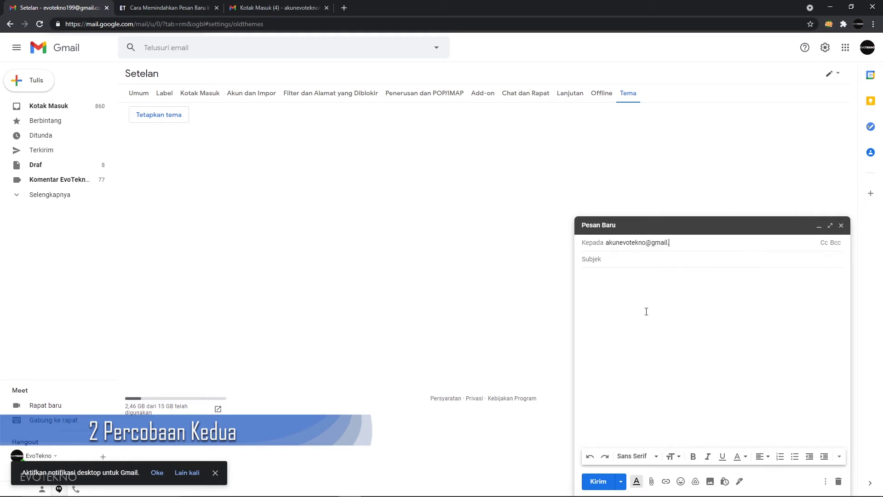
text(@gmail.com)
key(ctrl+a)
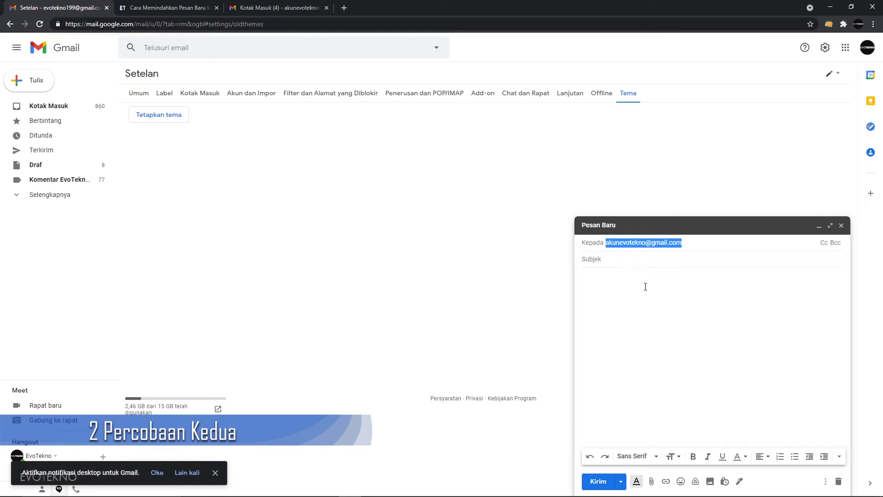
click(640, 268)
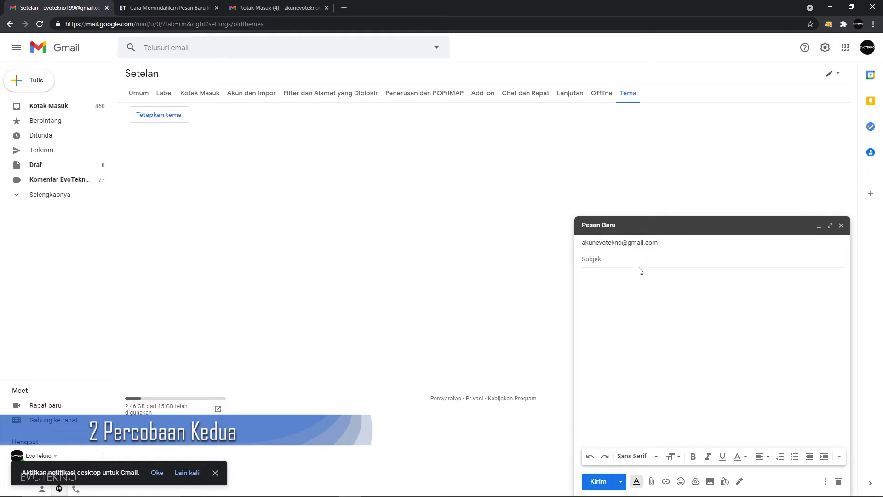
text(kljasdklhasdklh asldhadh asdklalsdh)
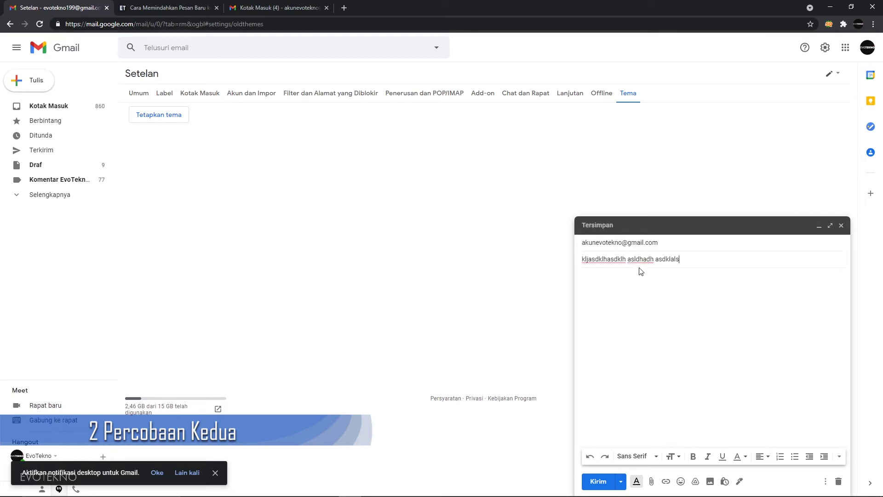
key(Tab)
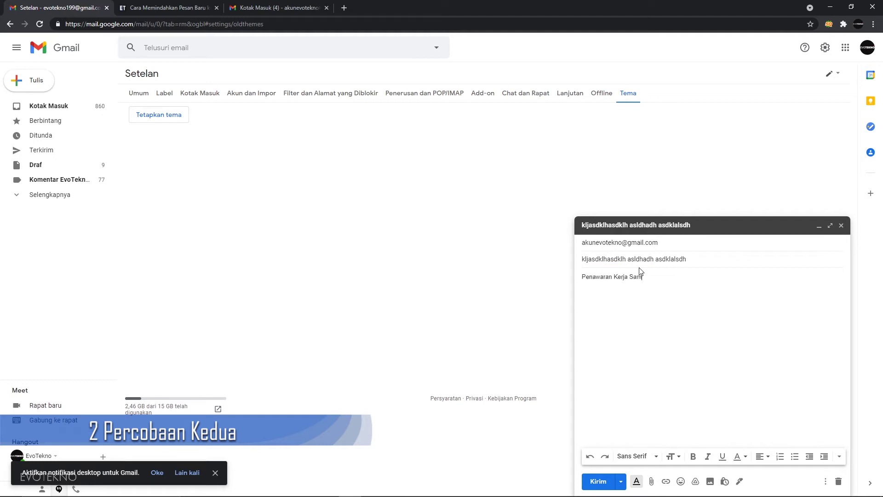
text(kjdashklhasdkjadh asdhasdh daskljdhasjdhas ljdhaskjasdghdas)
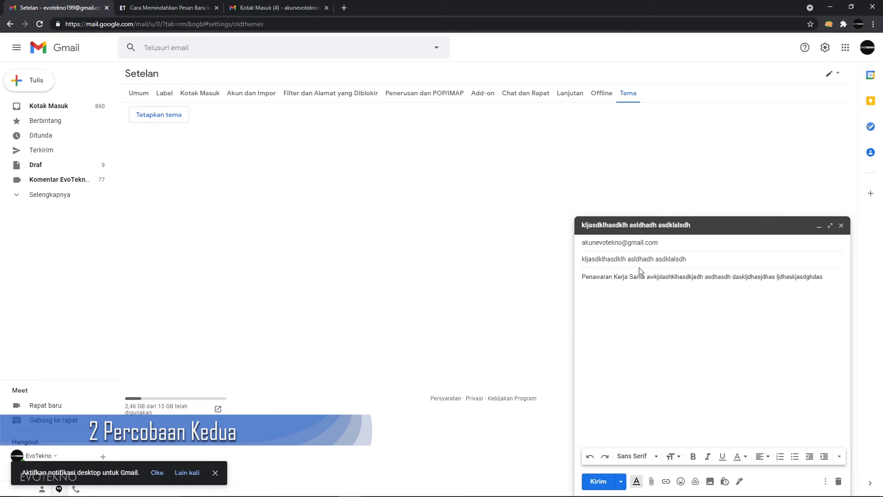
Send the test message, then refresh the receiving account's inbox repeatedly until it arrives.
click(597, 481)
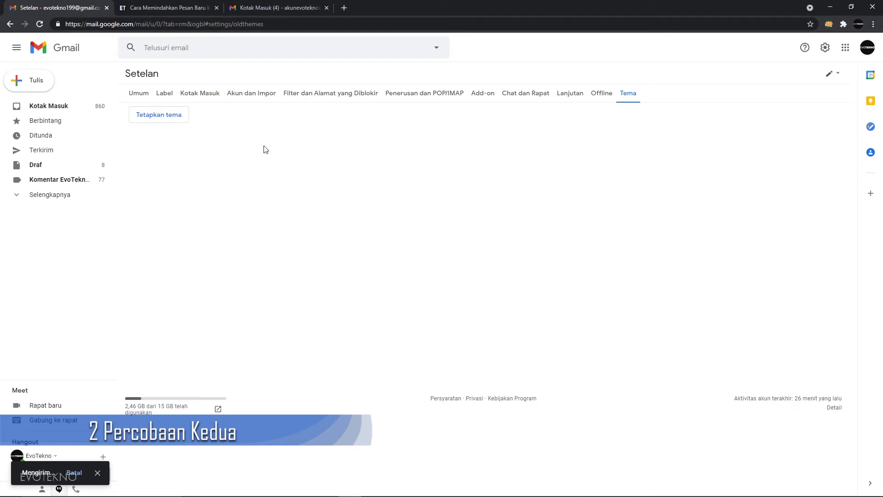
click(275, 6)
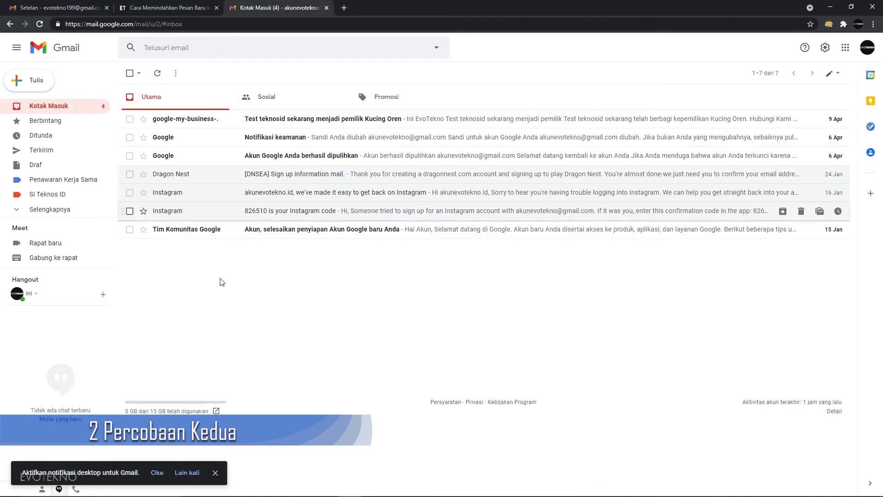
click(157, 74)
click(158, 74)
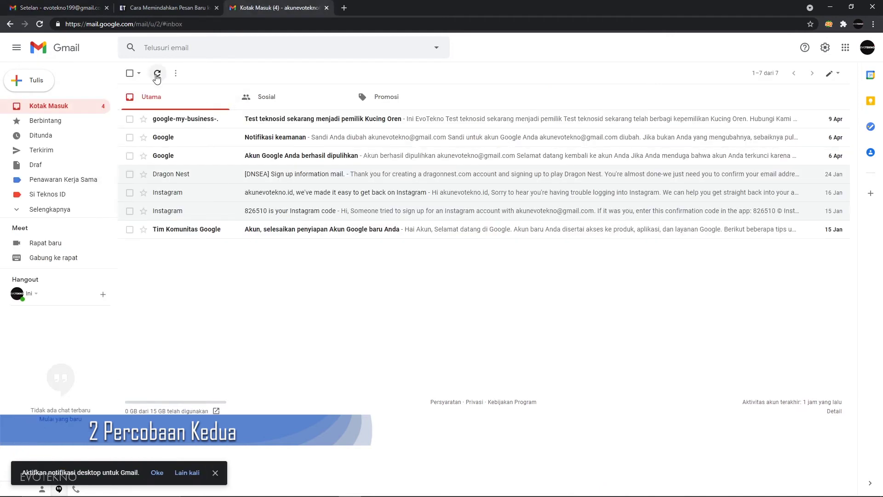
click(157, 75)
click(156, 75)
click(157, 75)
click(156, 74)
click(156, 75)
click(157, 75)
click(157, 74)
click(157, 75)
click(157, 75)
click(157, 75)
click(157, 75)
click(157, 75)
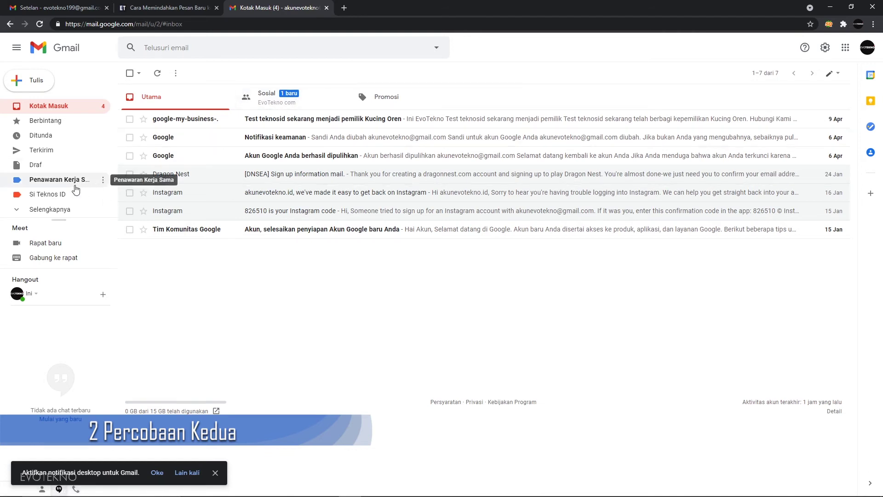
click(437, 48)
click(249, 127)
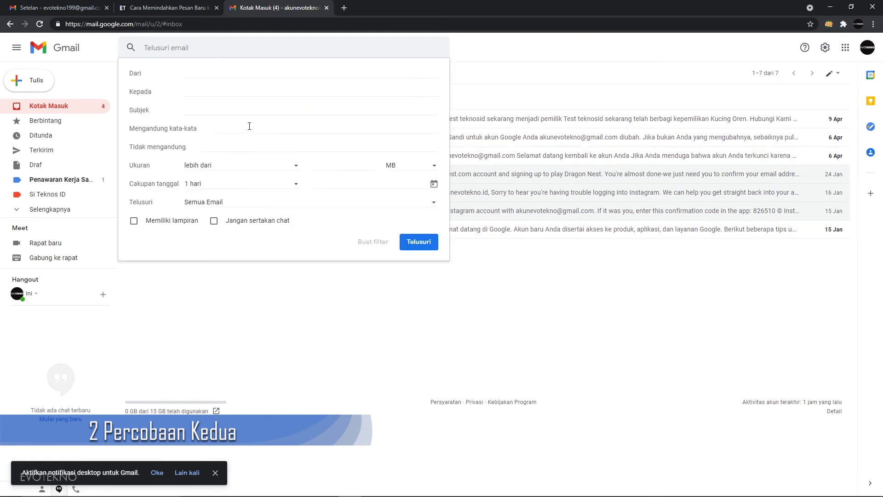
text(ada)
click(371, 242)
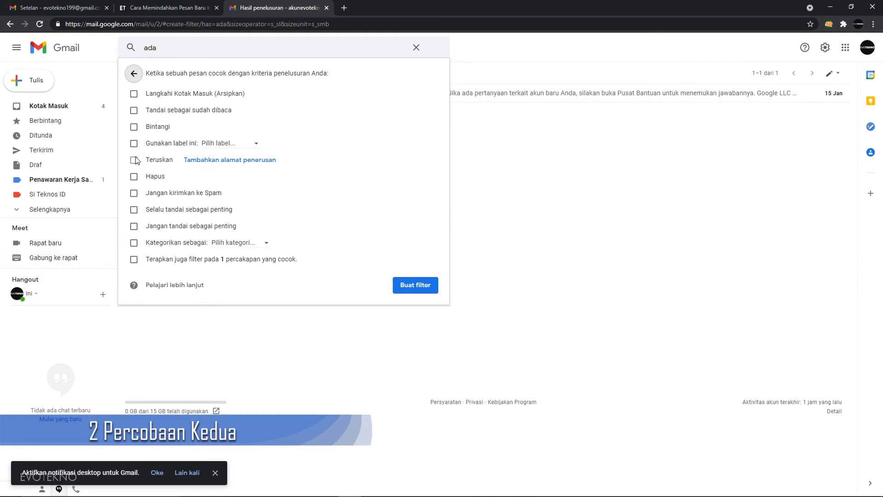
key(Escape)
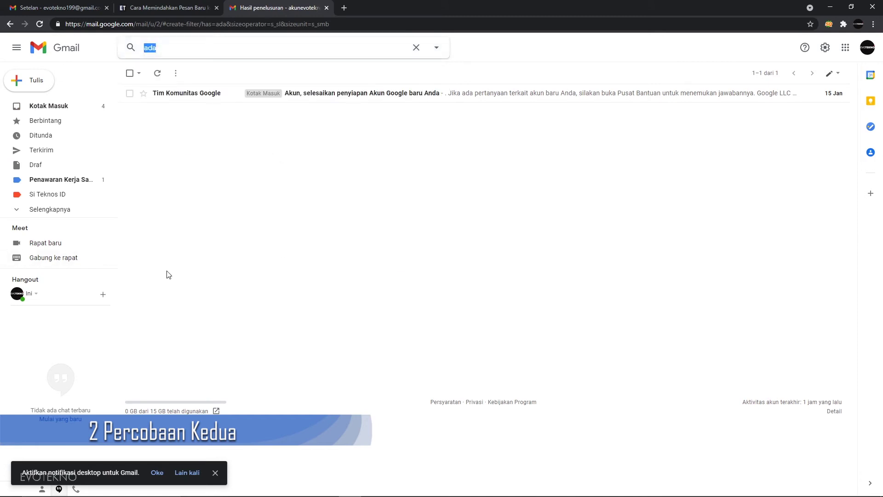
click(64, 106)
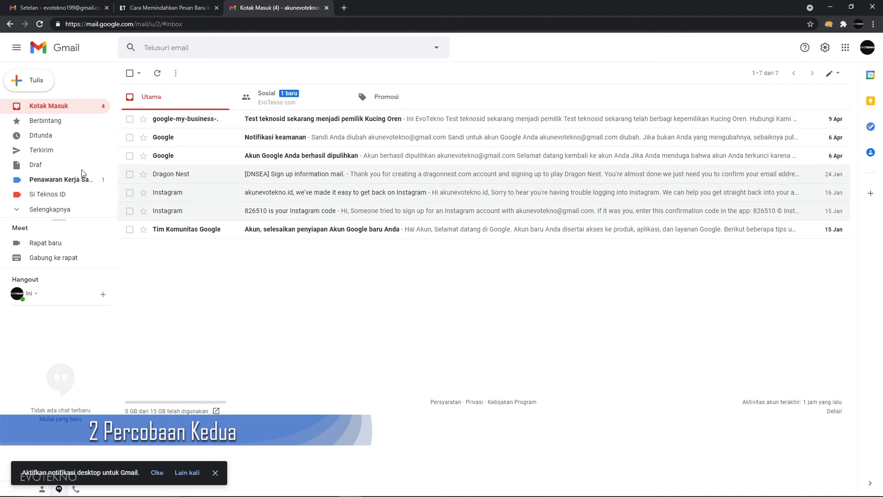
Check the Sosial category and reloaded Penawaran Kerja Sama label, then return to the sending account.
click(270, 101)
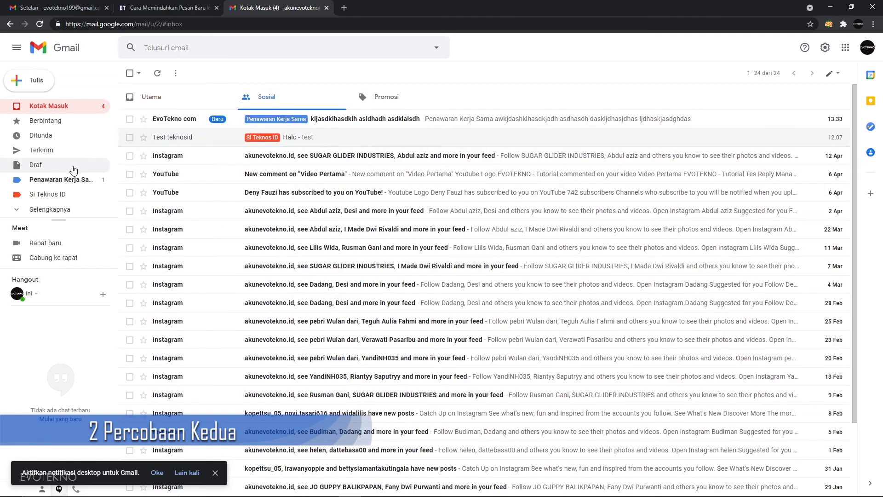
click(64, 180)
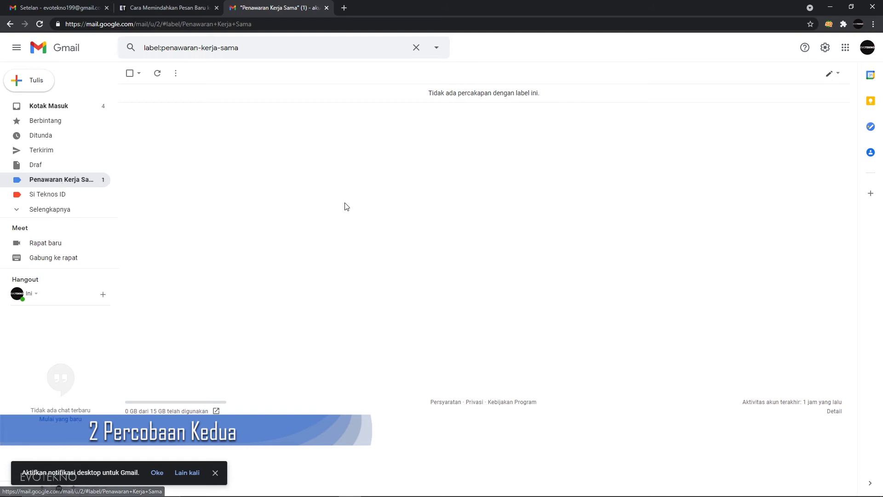
key(F5)
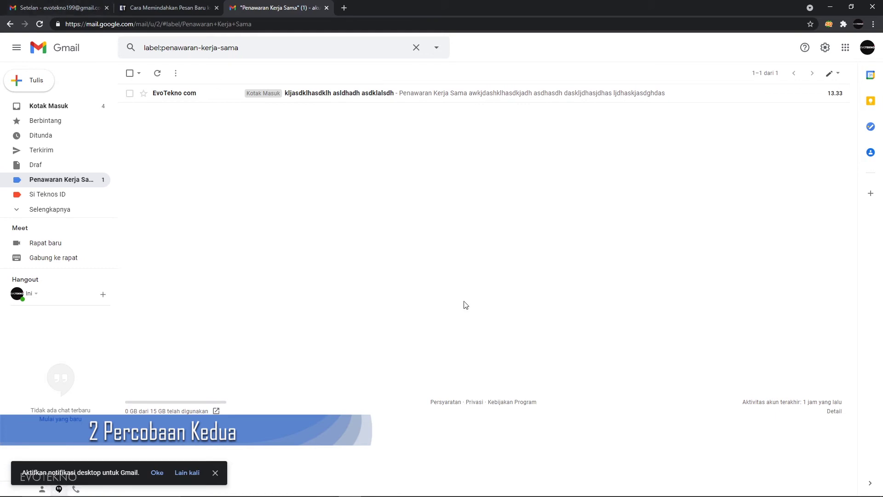
click(87, 5)
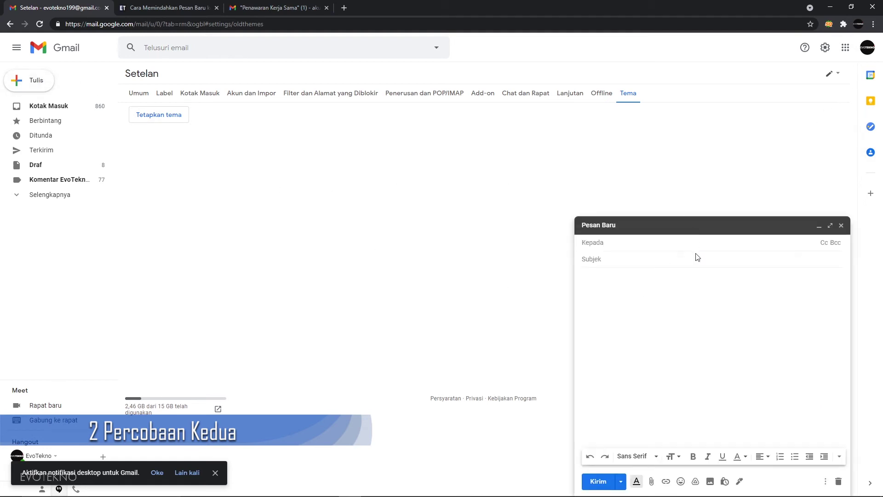
Send the test account an email with subject 'Penawaran Kerja Sama' and a random-text body.
key(ctrl+v)
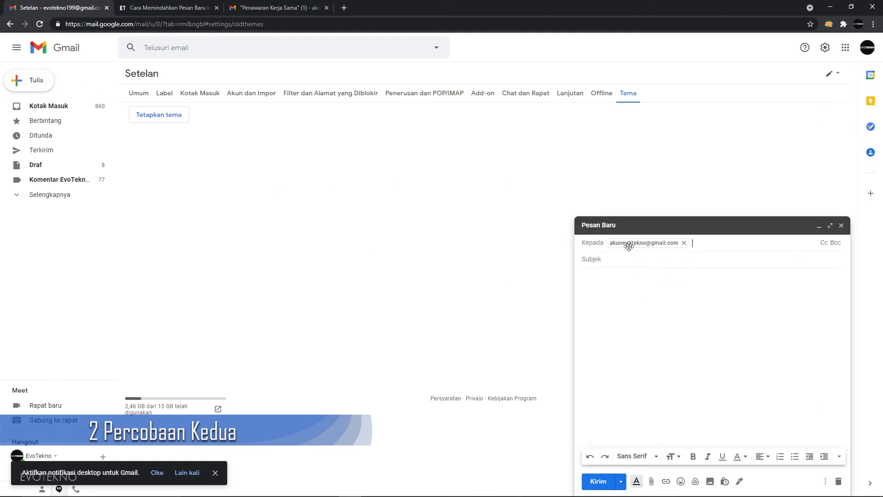
click(631, 256)
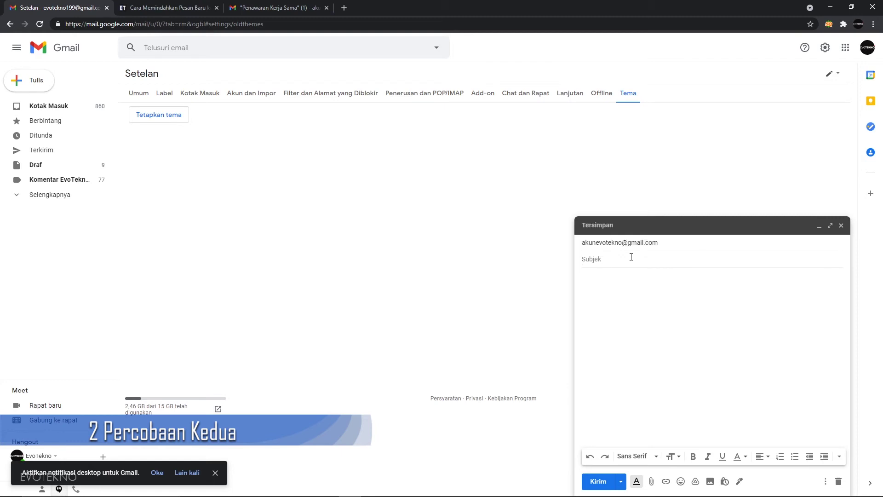
text(Penawaran Kerja Sama)
key(Tab)
text(jhasdghjasdg asdjghaskjdg asdkg)
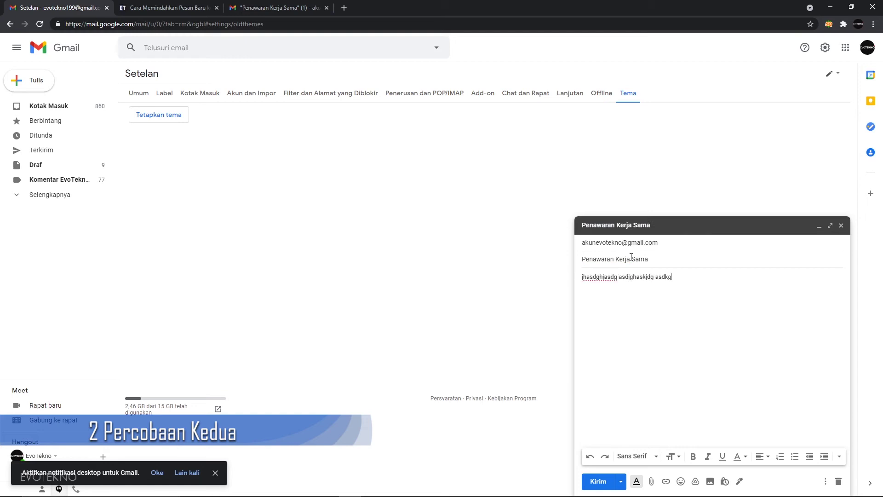
text(askjdg asdgkjas dggkjasd akjsdgkjasdg akjsdgkjasg d)
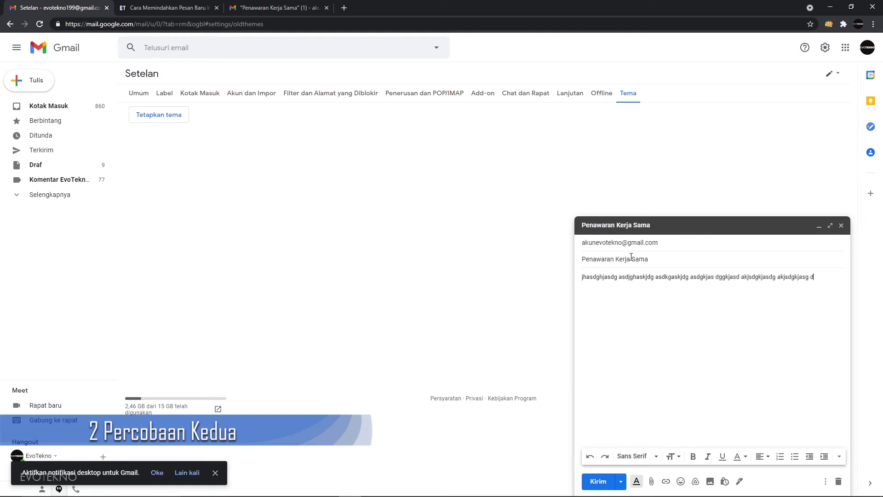
text(ajks dgas)
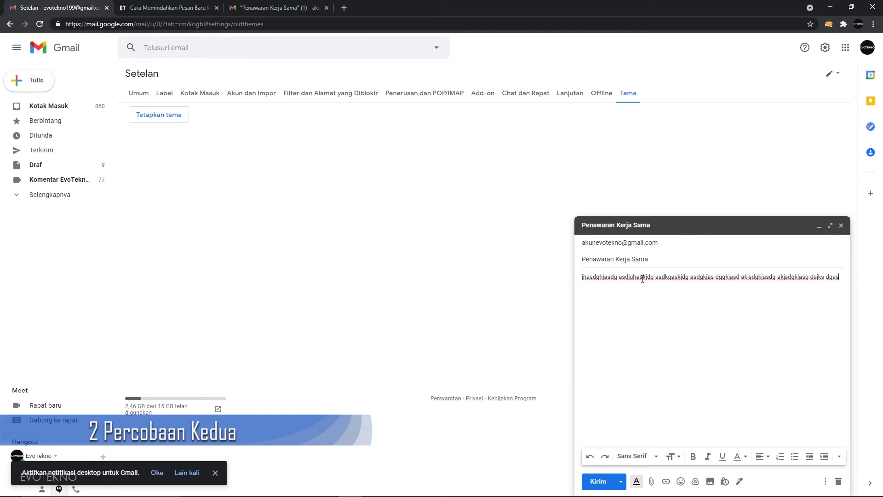
triple_click(612, 260)
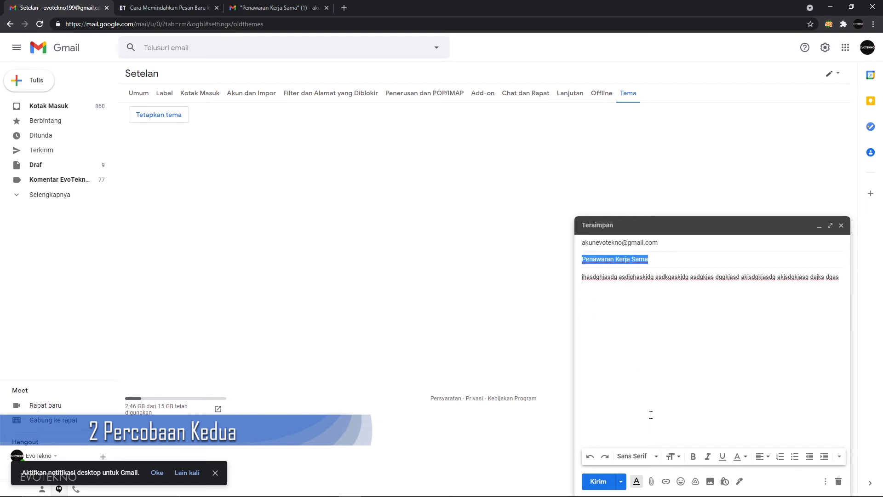
click(598, 481)
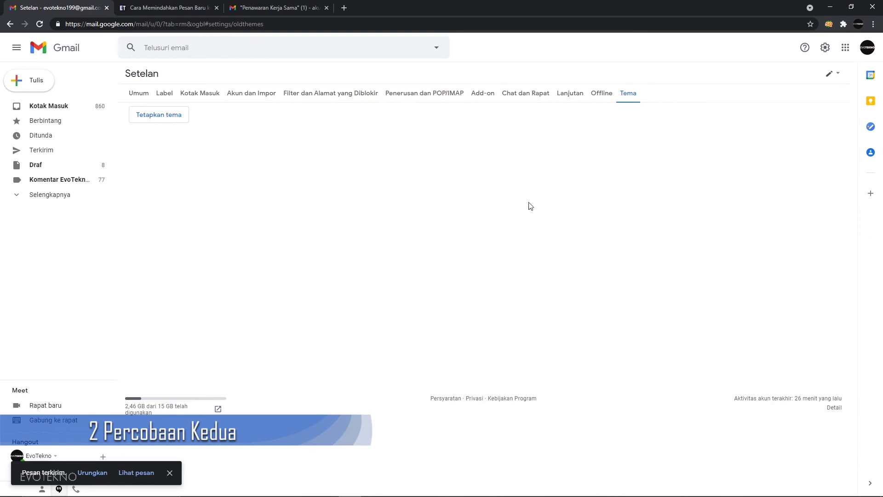
In the receiving account's inbox, refresh repeatedly until the new test email arrives.
click(295, 8)
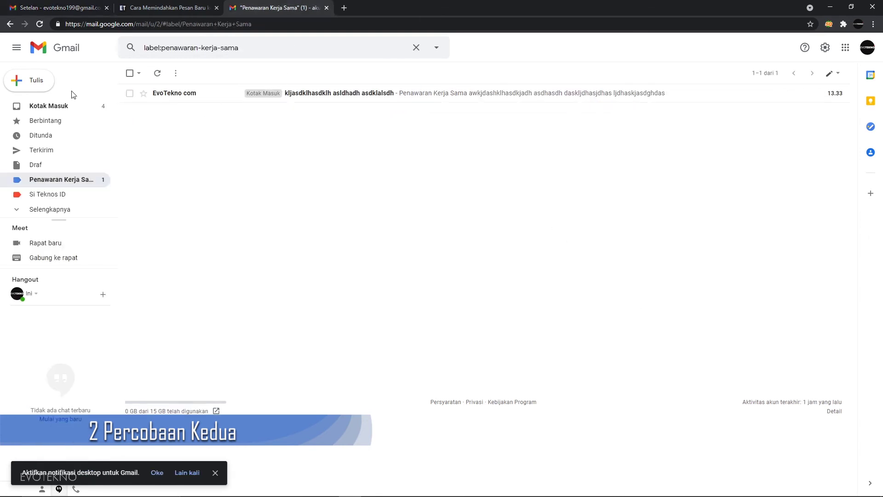
click(64, 107)
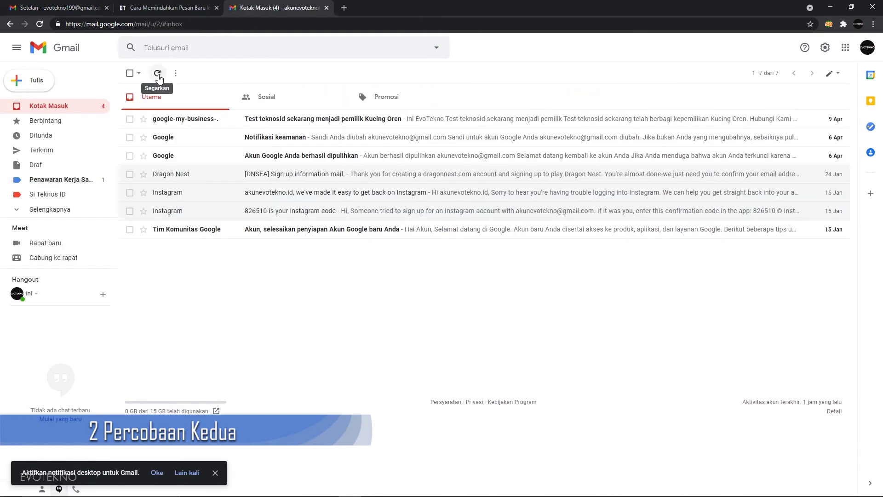
click(158, 78)
click(160, 79)
click(159, 80)
click(159, 79)
click(159, 80)
click(160, 79)
click(159, 79)
click(159, 80)
click(159, 79)
click(159, 79)
click(159, 79)
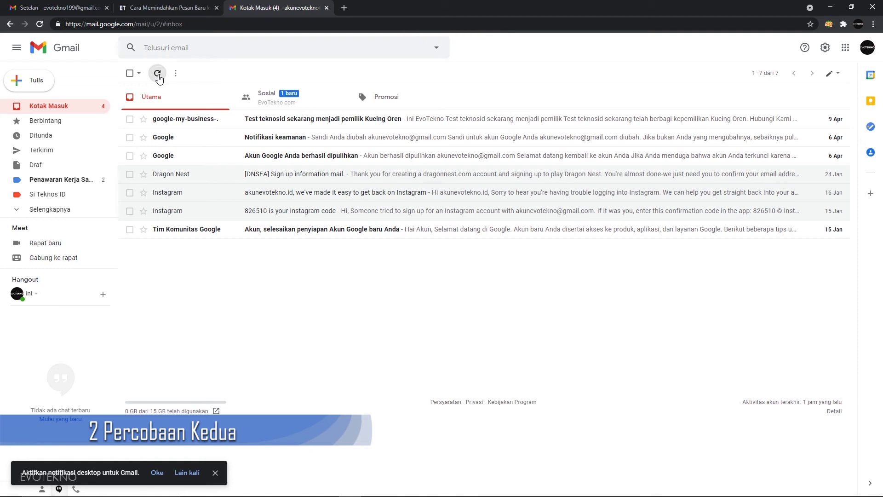
Check Sosial, then open and read the newest email under the Penawaran Kerja Sama label.
click(296, 102)
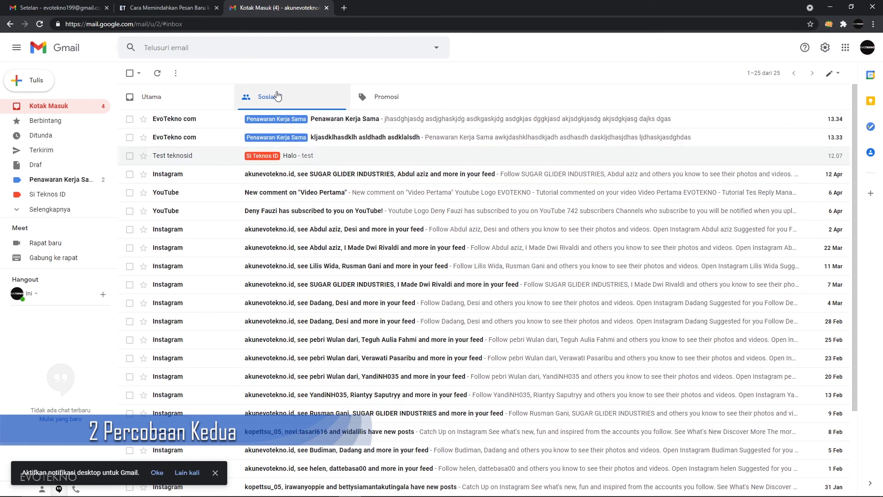
click(176, 98)
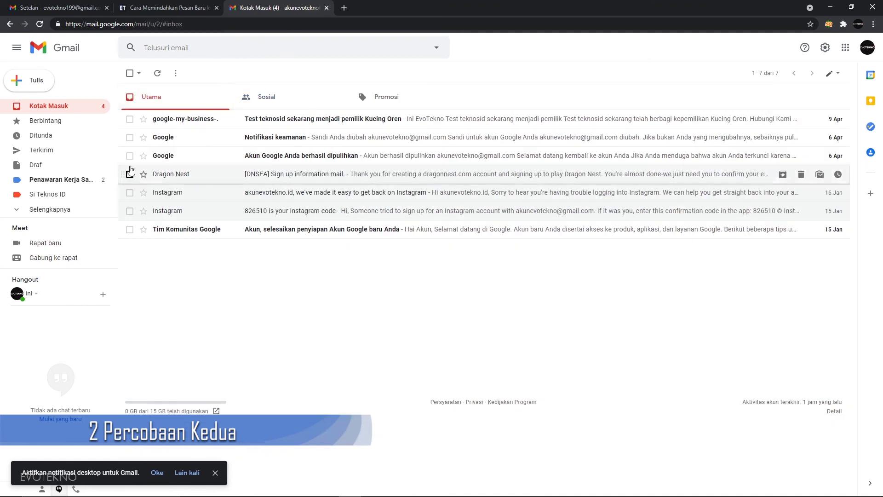
click(77, 179)
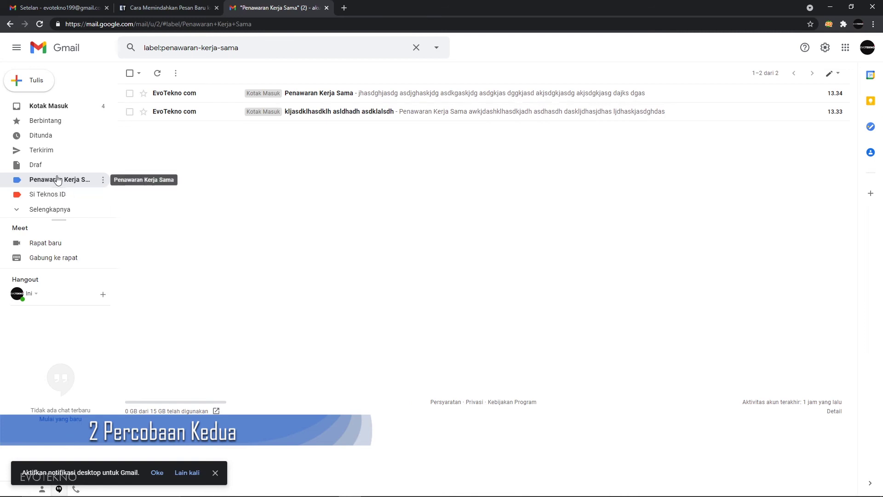
click(329, 94)
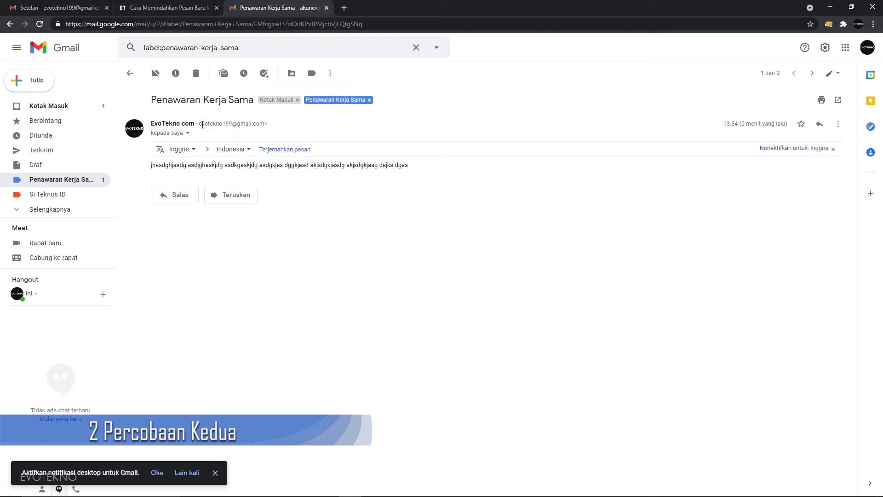
drag(208, 124, 193, 109)
click(72, 181)
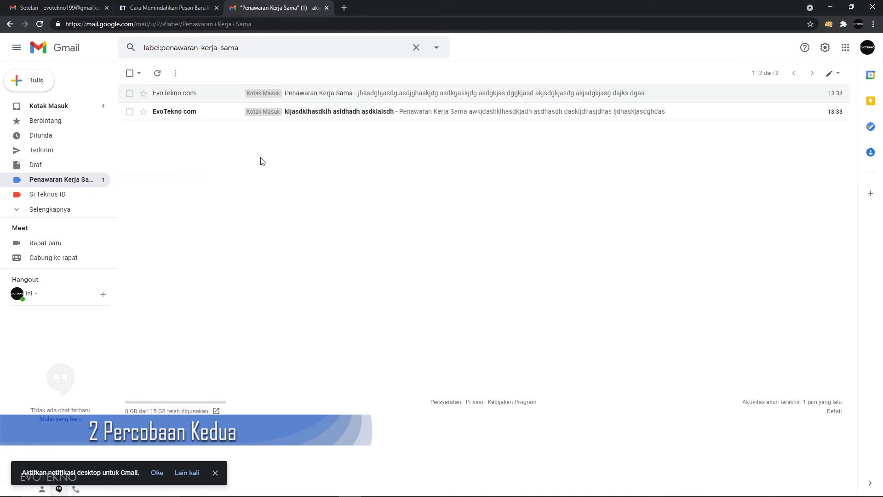
click(417, 49)
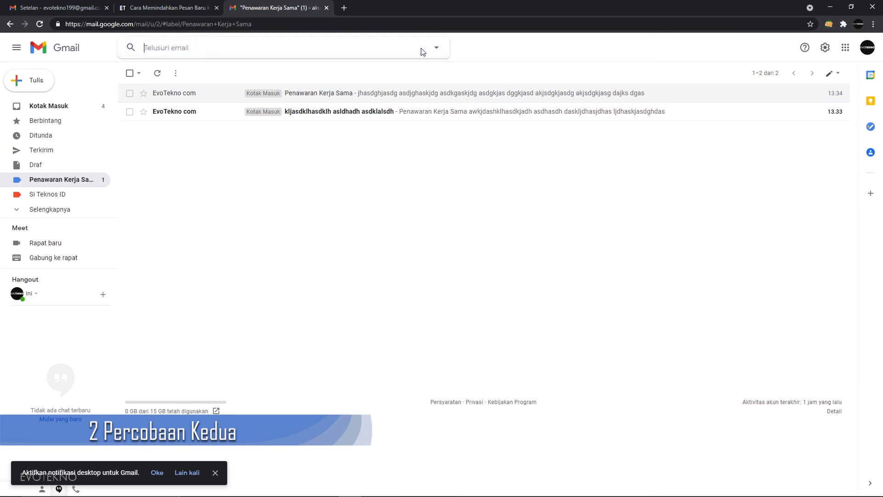
click(435, 49)
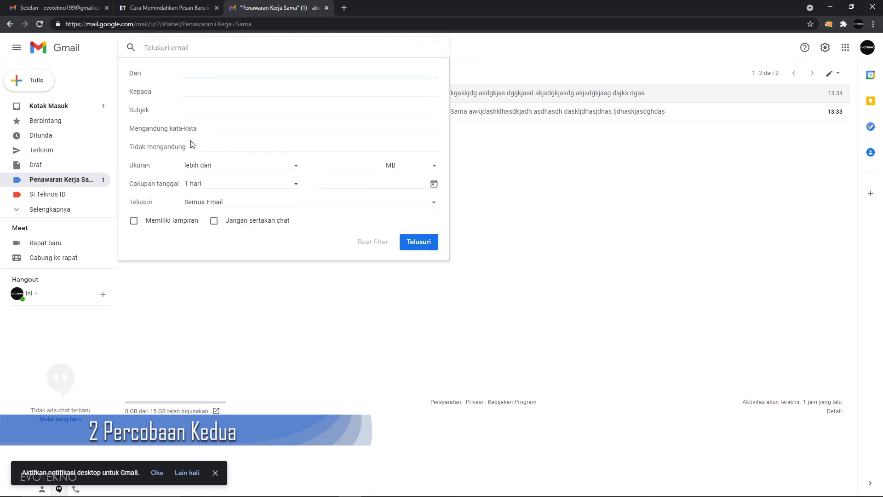
click(198, 129)
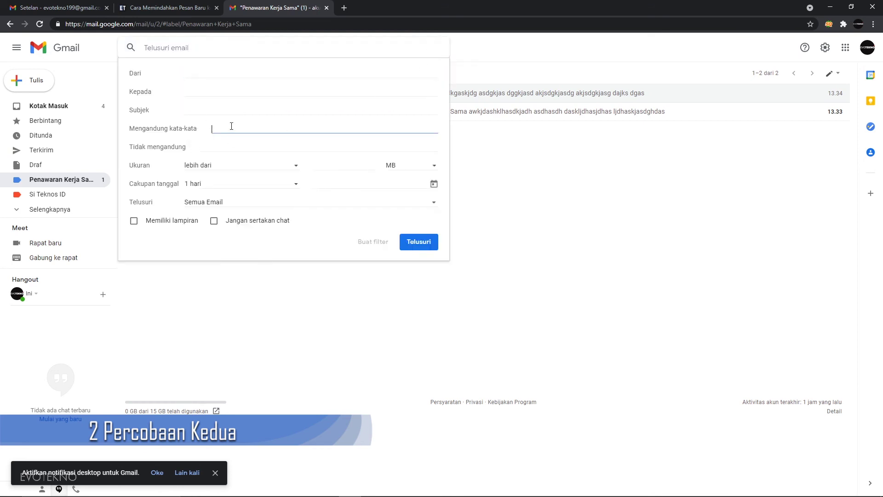
click(241, 70)
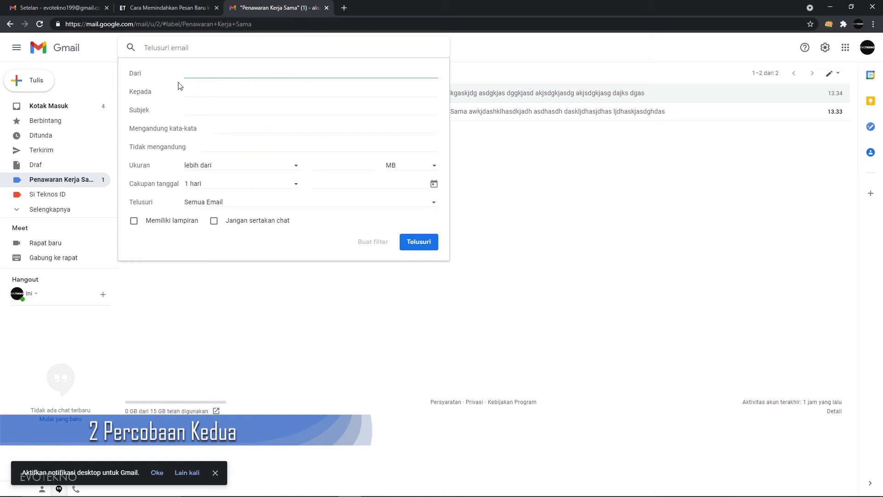
click(216, 91)
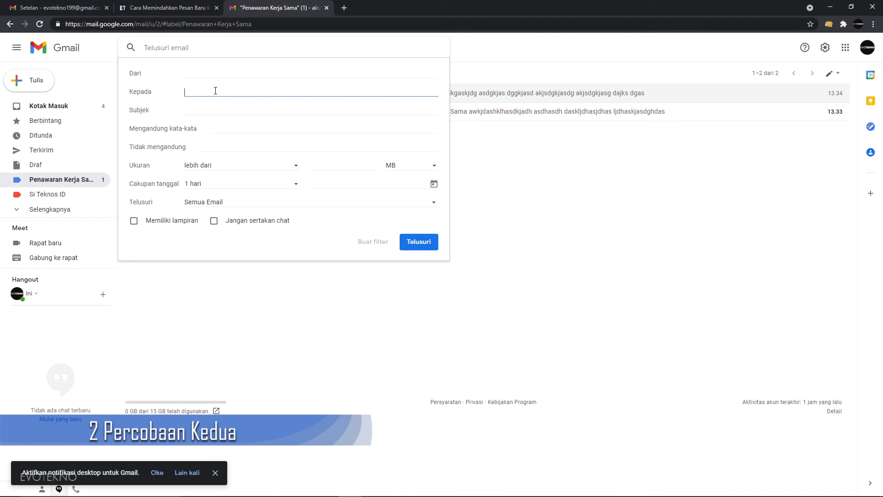
click(155, 98)
click(194, 108)
click(217, 129)
click(214, 148)
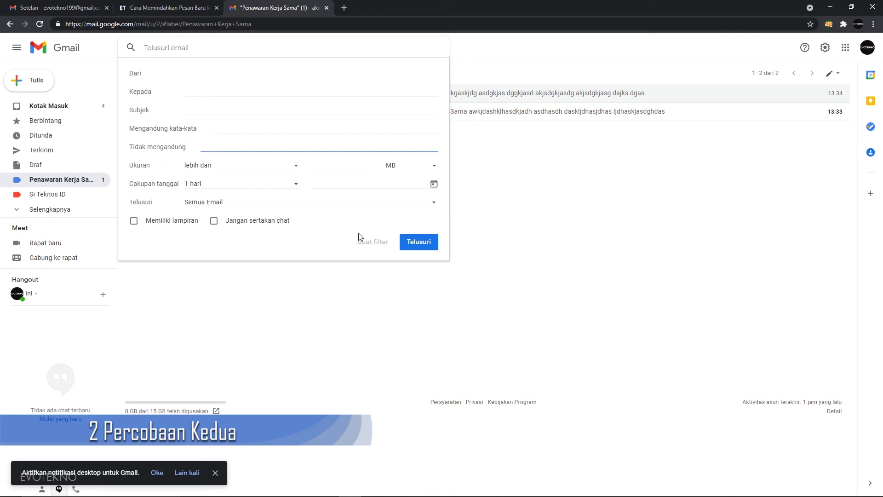
click(367, 318)
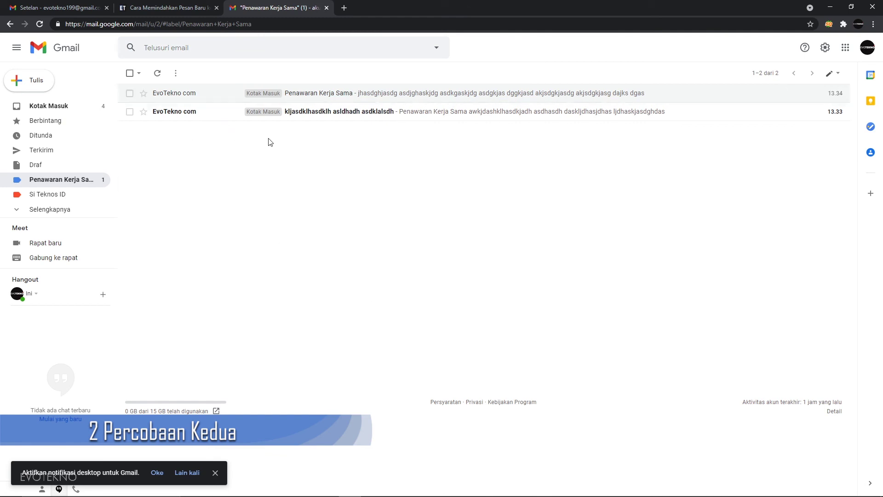
click(438, 48)
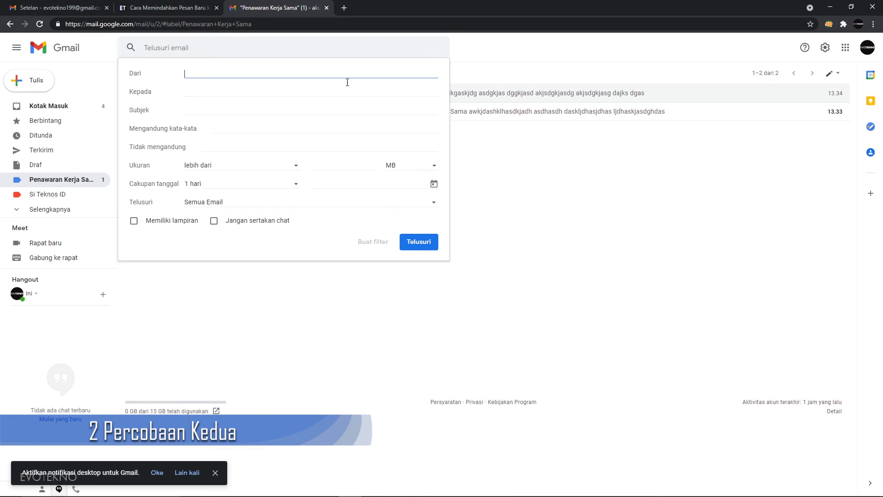
click(230, 129)
click(218, 77)
click(222, 128)
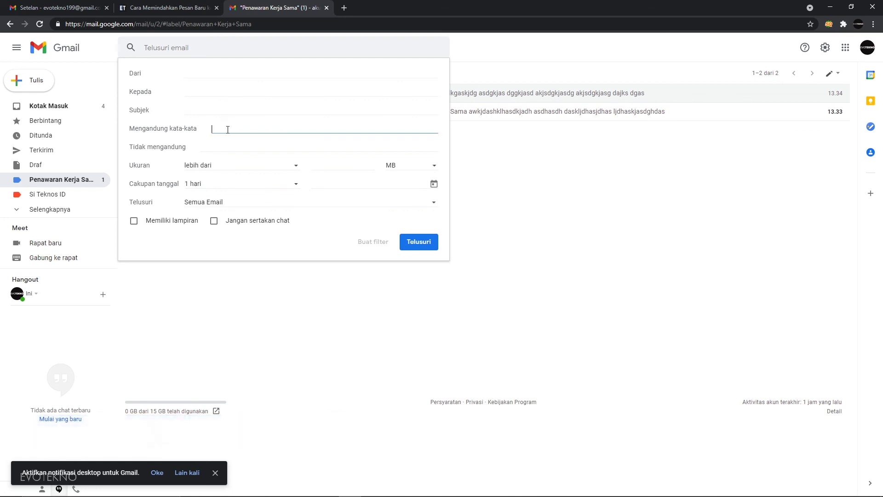
click(232, 77)
click(471, 315)
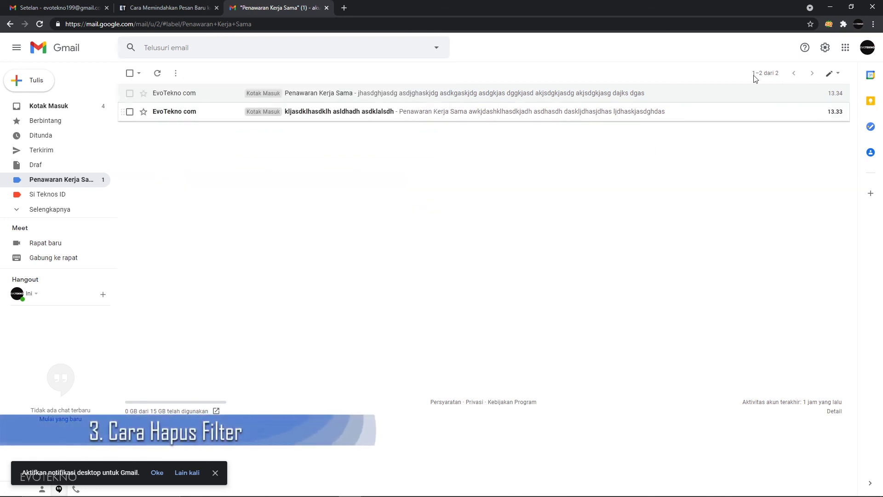
In Filter dan Alamat yang Diblokir settings, tick the Penawaran Kerja Sama filter's checkbox.
click(823, 48)
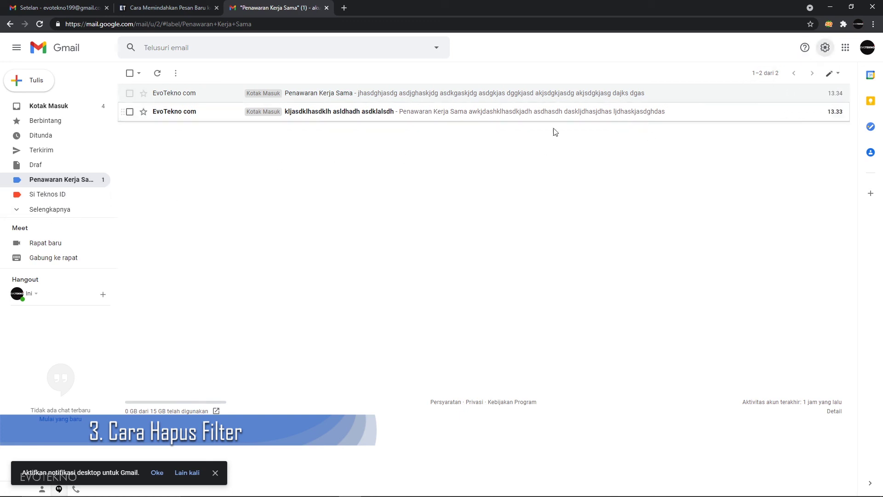
click(743, 97)
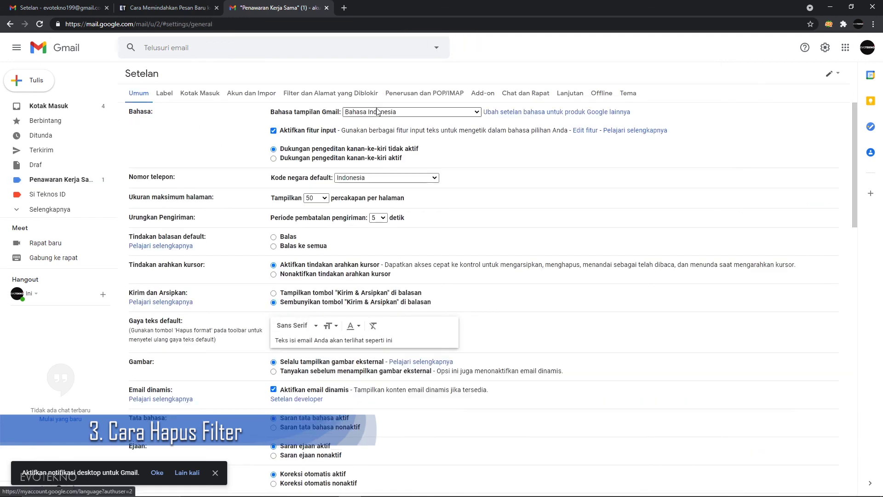
click(340, 94)
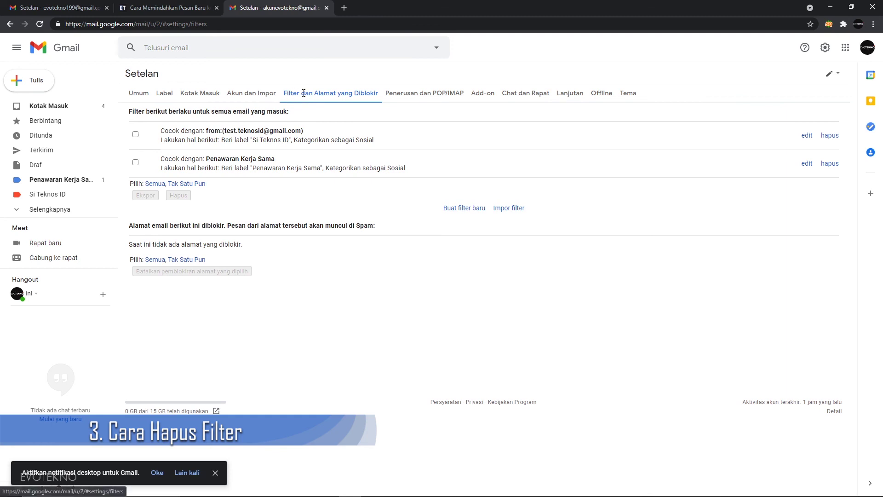
click(135, 163)
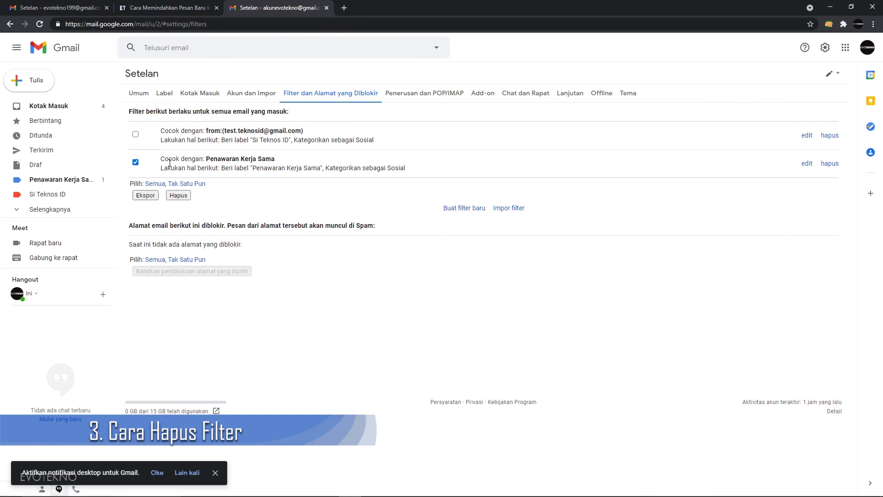